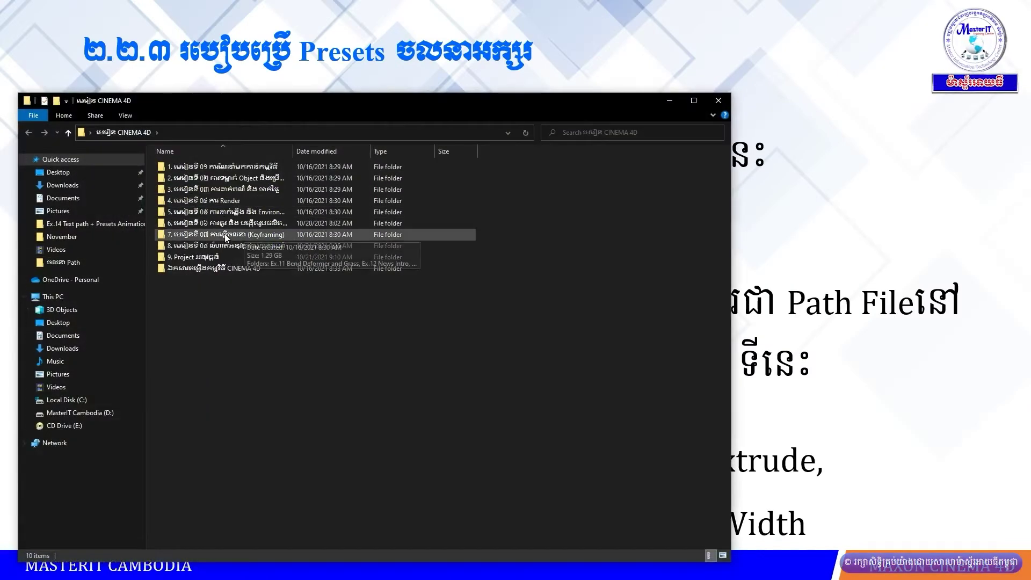
Open the Ex.14 Text path + Presets Animation folder and duplicate the Ex 14 scene file
left_click(694, 100)
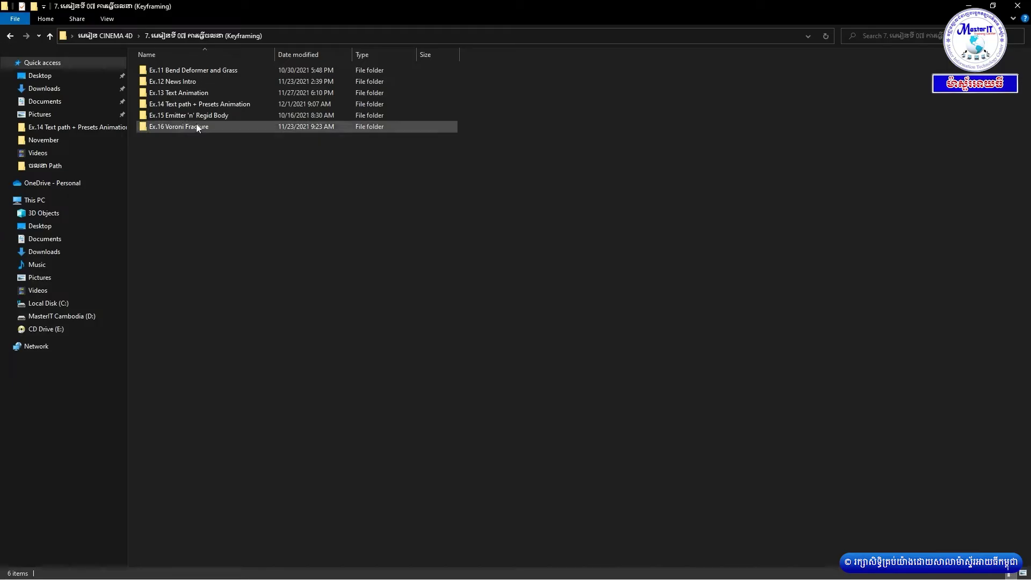
left_click(218, 101)
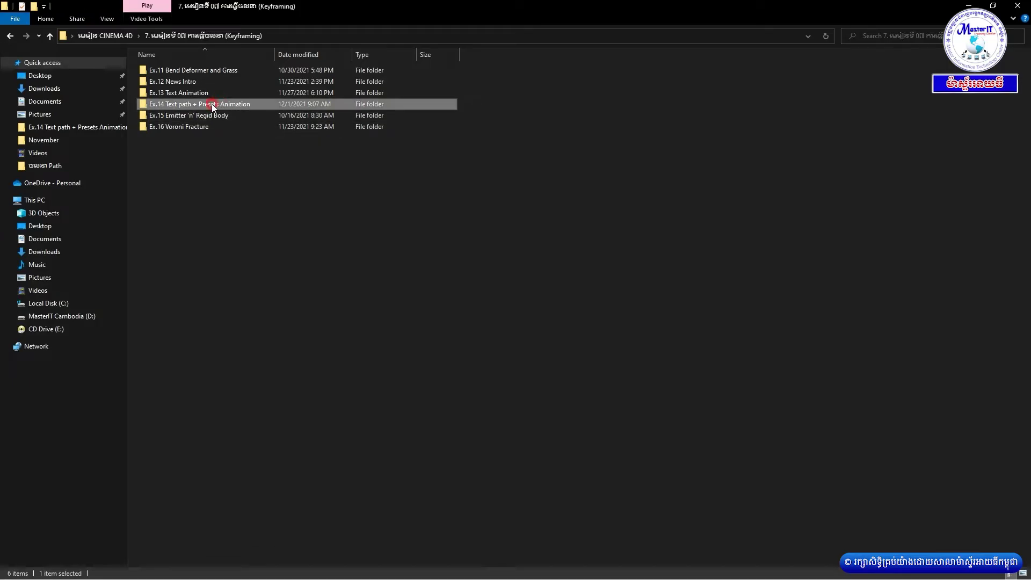
double_click(212, 105)
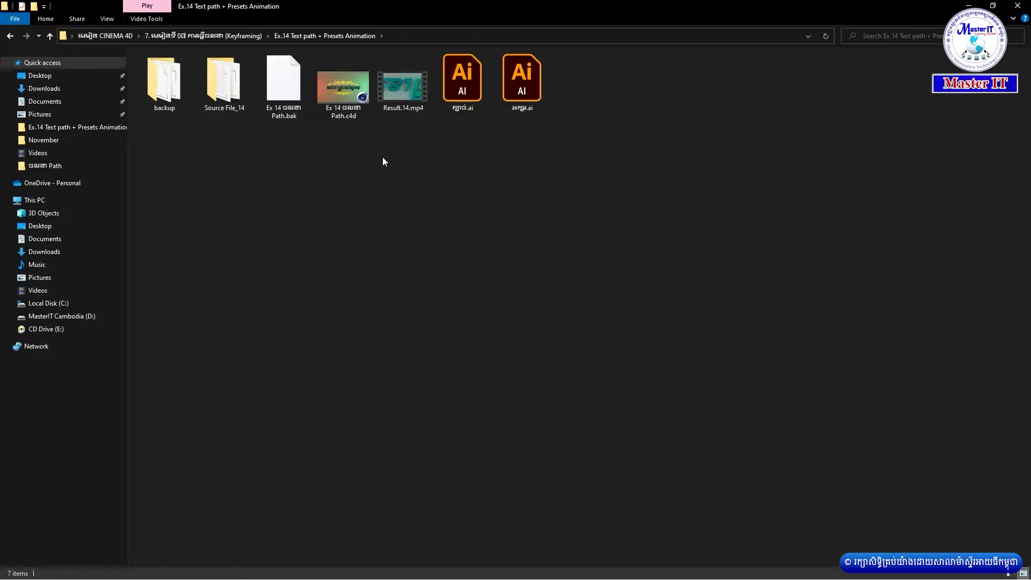
left_click(340, 89)
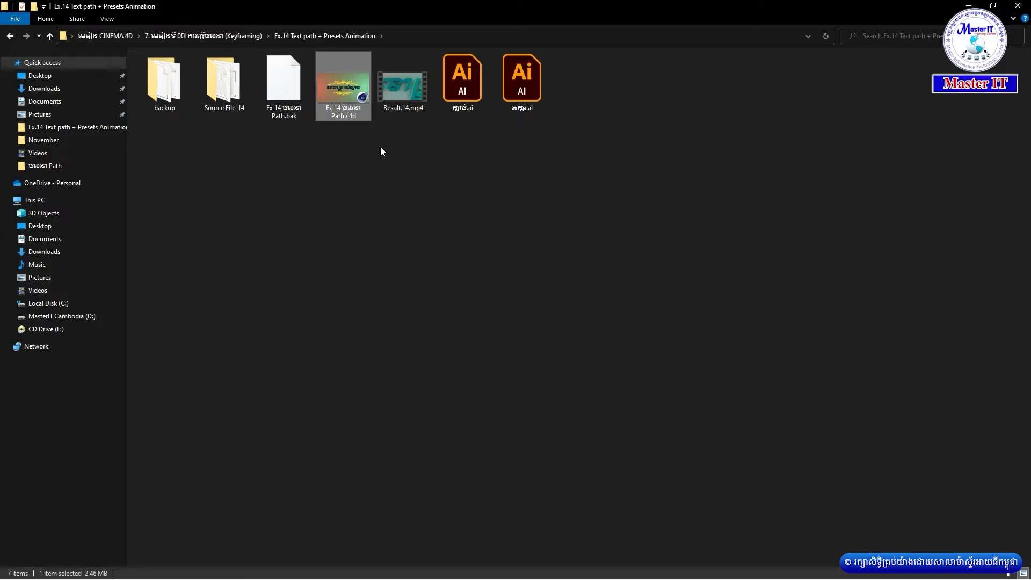
right_click(346, 88)
left_click(375, 316)
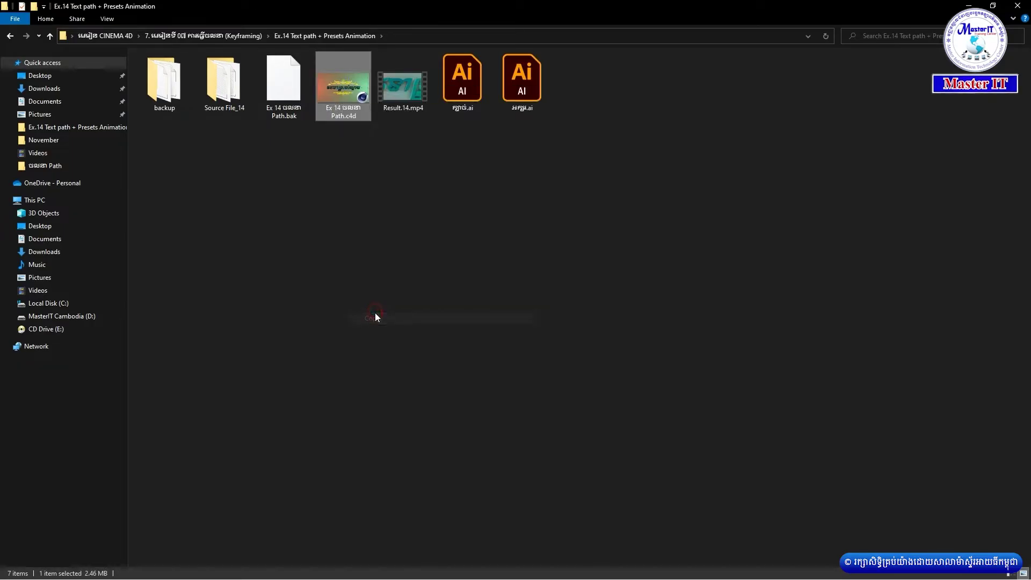
right_click(530, 159)
left_click(546, 234)
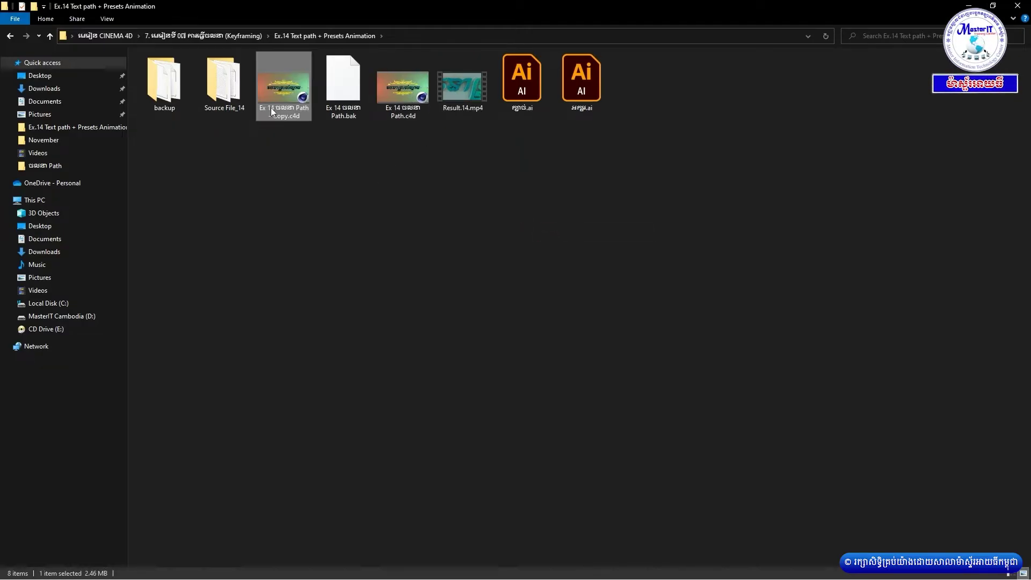
Rename the copy to ចលនា Presets.c4d and open it in Cinema 4D
left_click(286, 115)
type("ចលនា Presets")
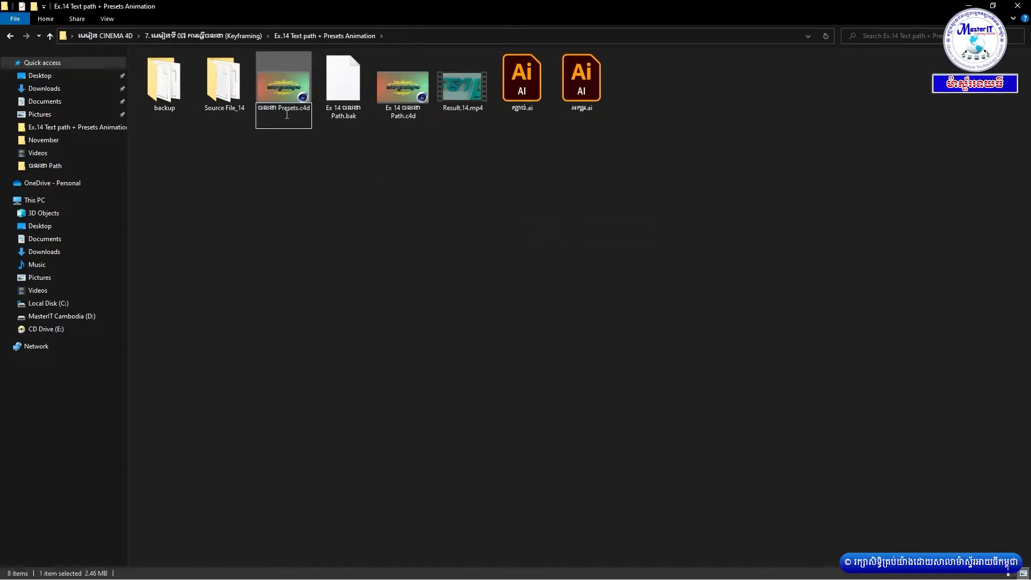
key("Return")
left_click(540, 102)
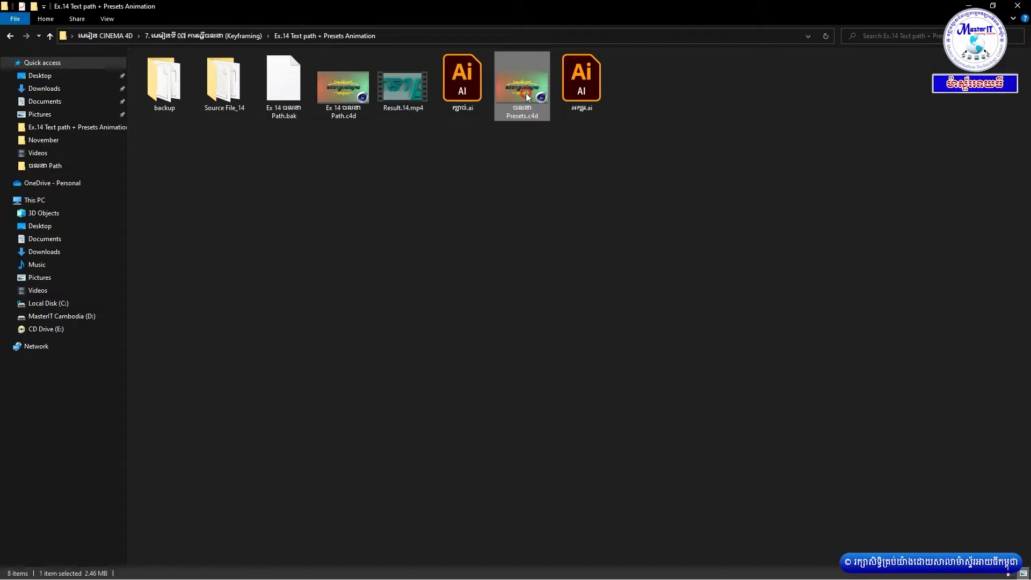
double_click(524, 94)
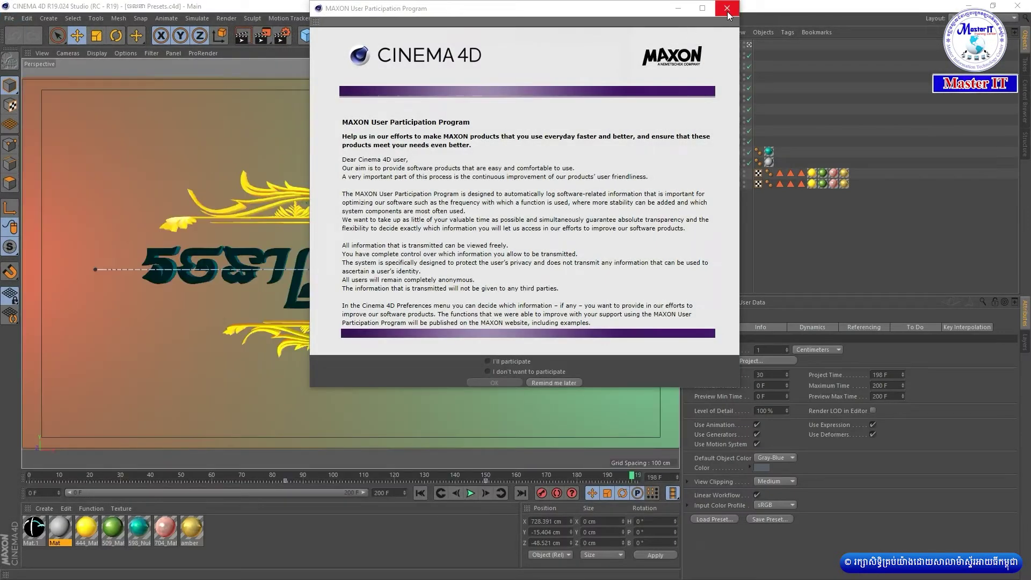
Dismiss the startup dialog and delete the Delay and Plain objects
left_click(728, 11)
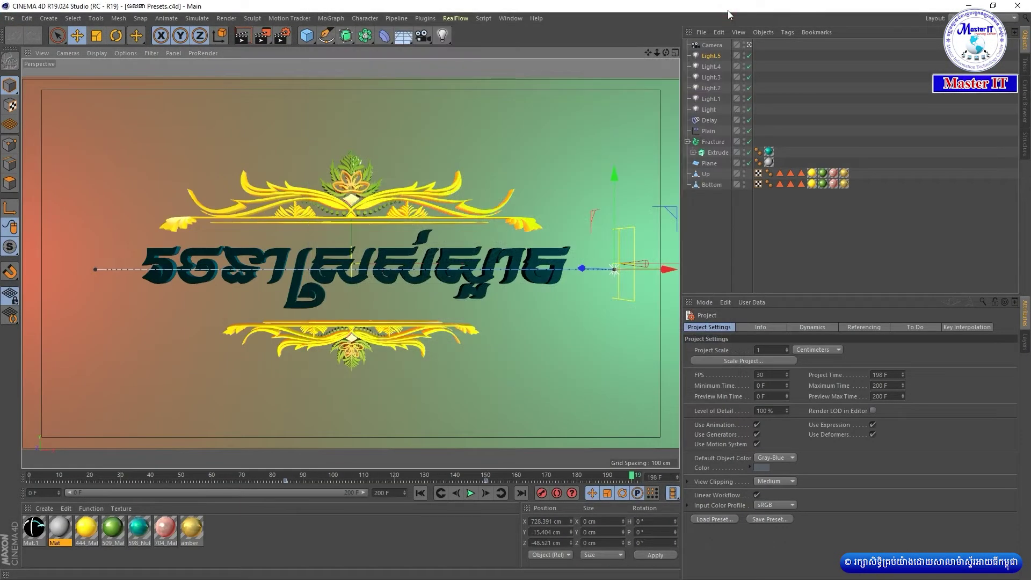
left_click(708, 131)
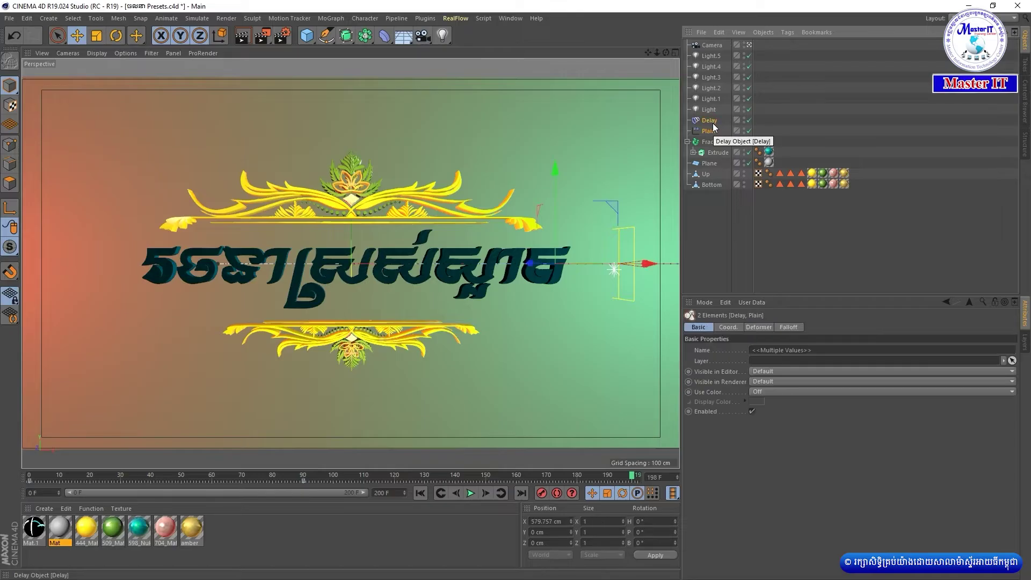
left_click(712, 121, "ctrl")
key("Delete")
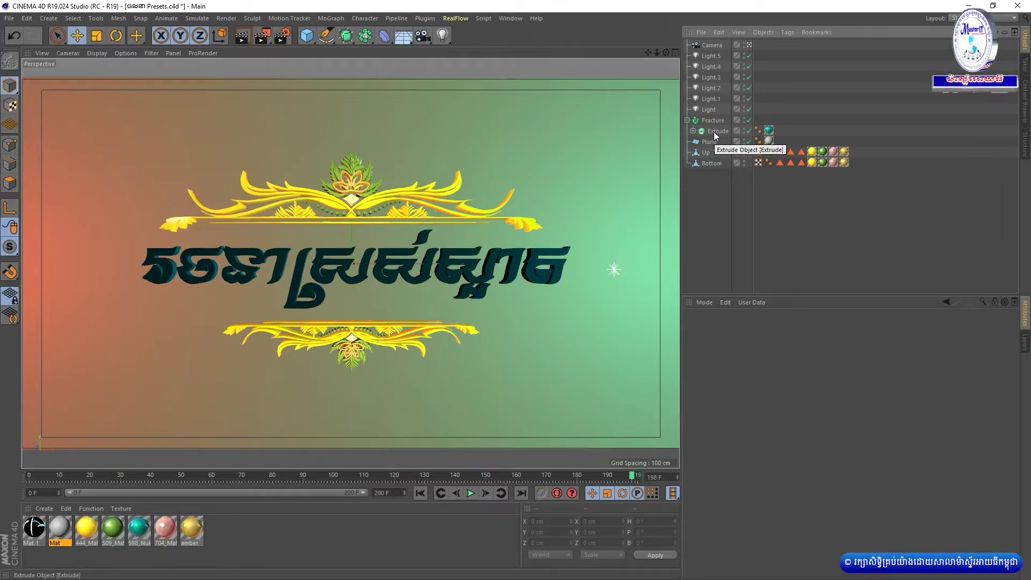
Move Path 14 through Path 10 out of Extrude to the top level
left_click(693, 131)
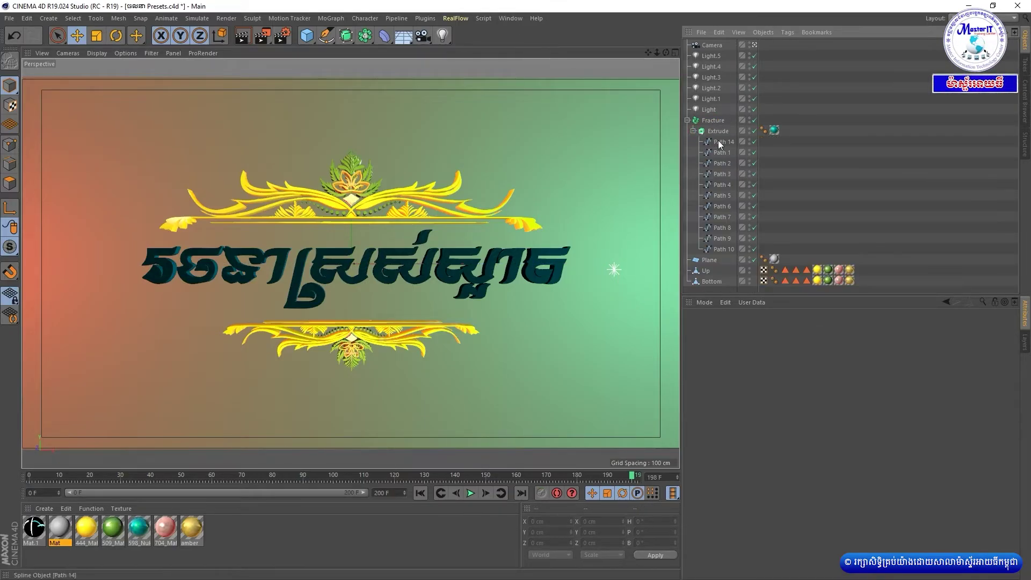
left_click(723, 142)
left_click(721, 249, "shift")
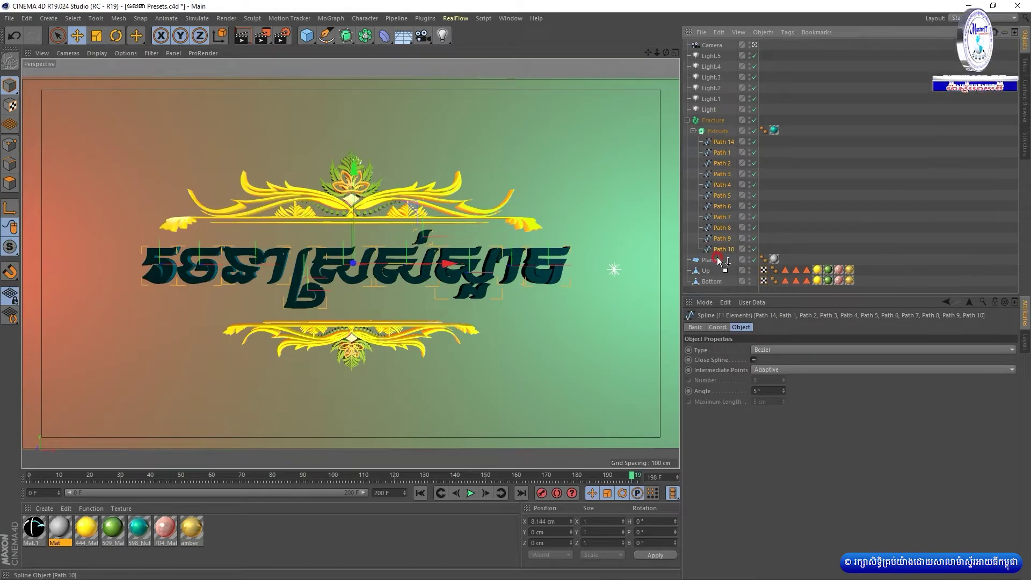
left_click_drag(724, 251, 716, 258)
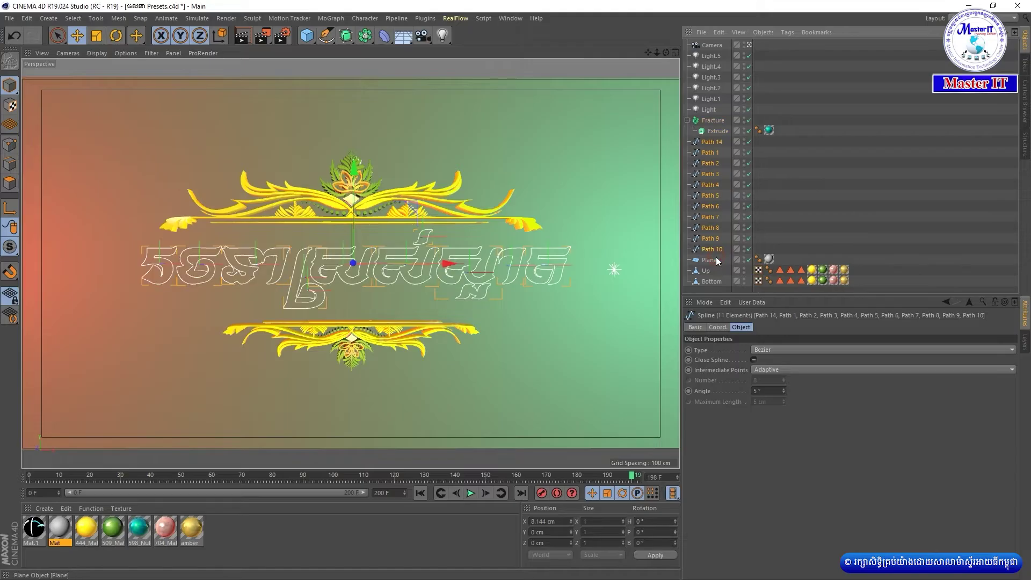
Delete the Fracture object, along with its Extrude, then the camera and all lights
left_click(714, 122)
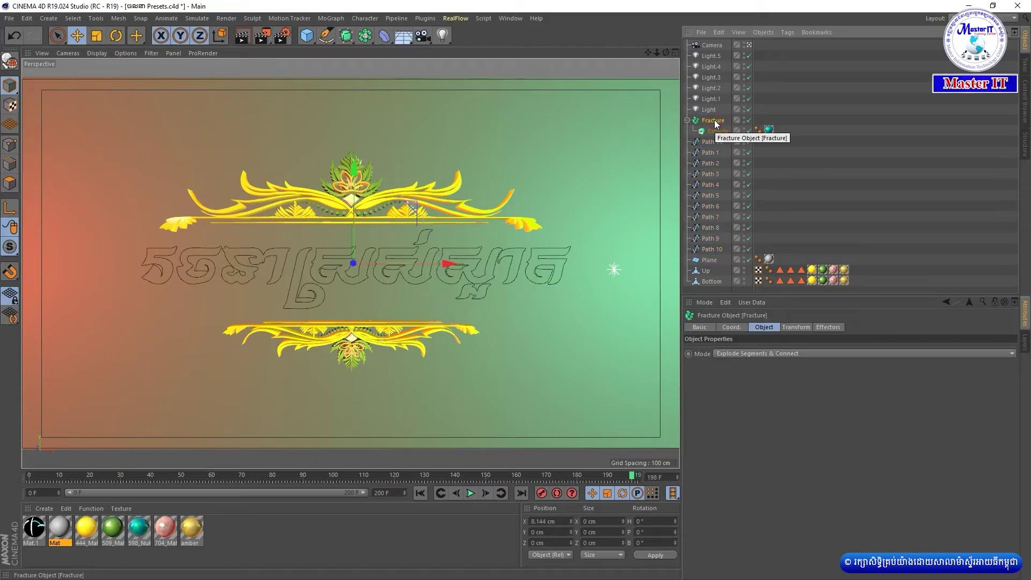
key("Delete")
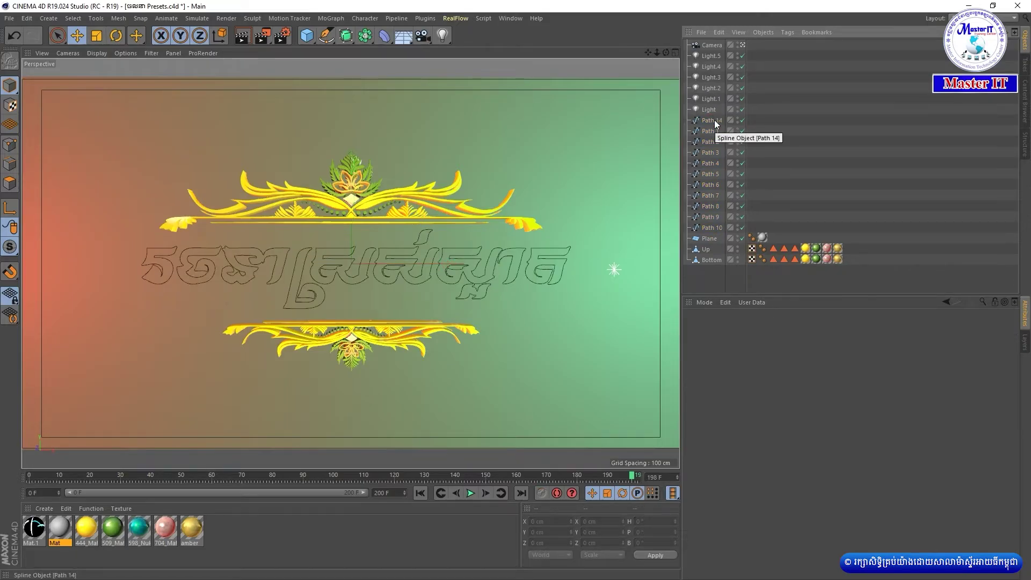
left_click(710, 110)
left_click(711, 47, "shift")
key("Delete")
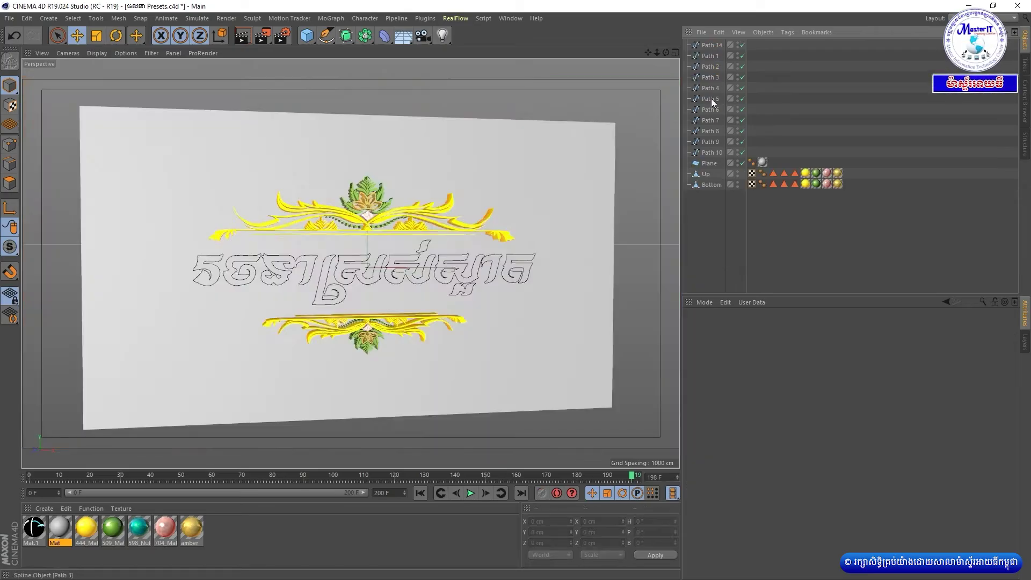
Delete the Plane, Up and Bottom objects
left_click(708, 163)
left_click(708, 184, "shift")
key("Delete")
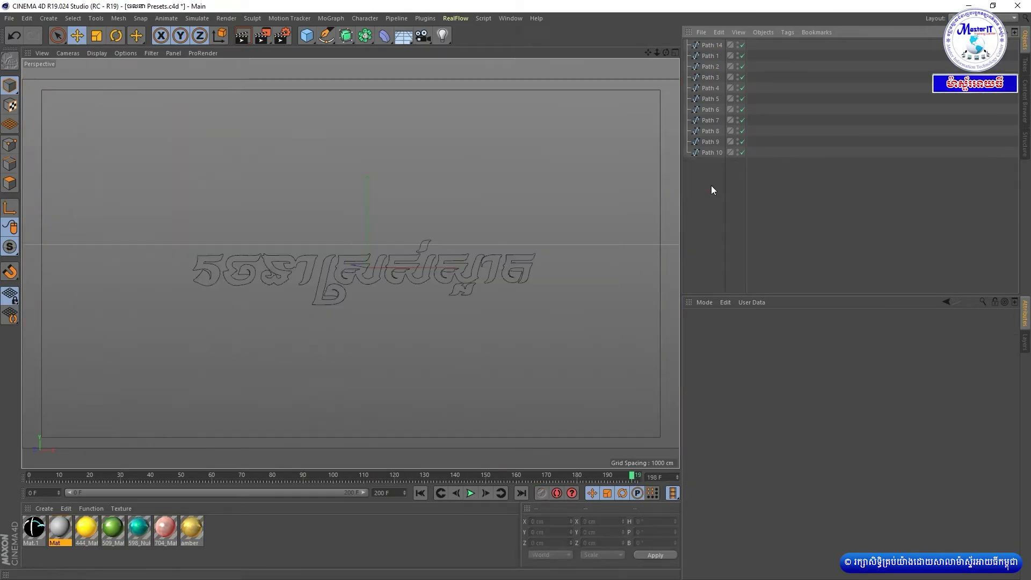
mouse_move(369, 278)
left_mouse_down("alt")
mouse_move(196, 288)
mouse_move(350, 297)
mouse_move(329, 294)
left_mouse_up("alt")
Merge all eleven Path splines into one spline with Connect Objects + Delete, toggling Close Spline
left_click(711, 152)
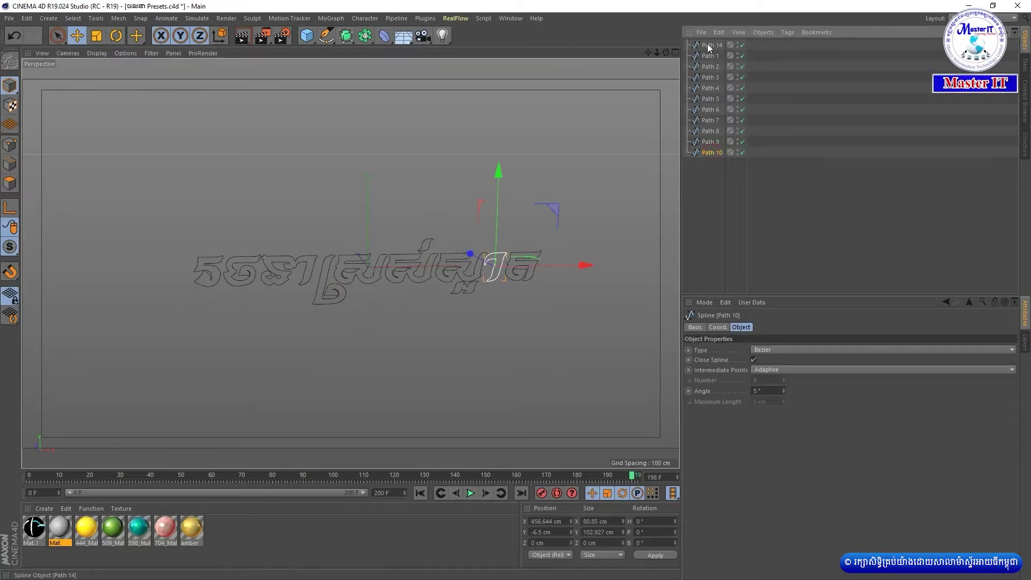
left_click(712, 45, "shift")
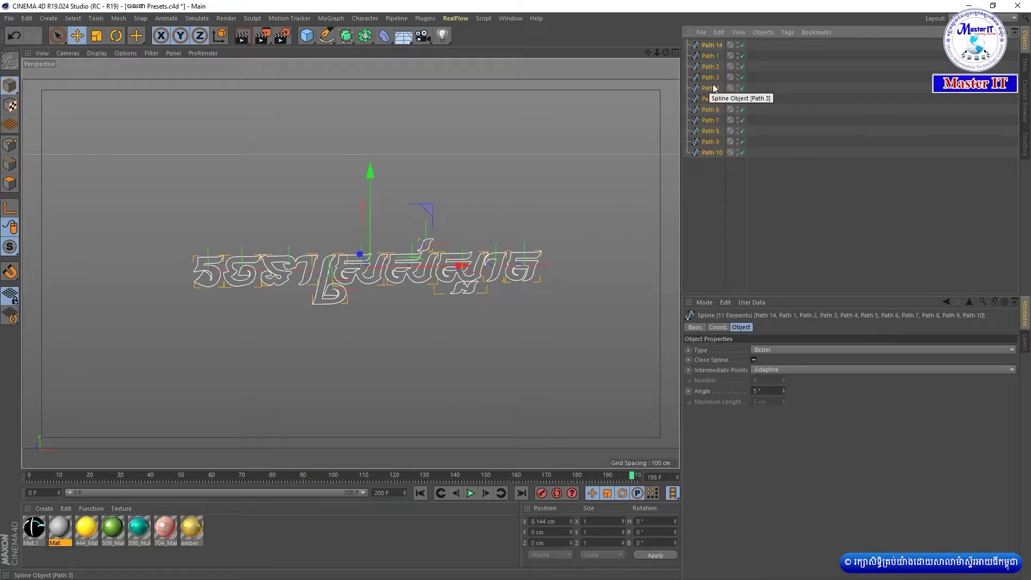
right_click(708, 120)
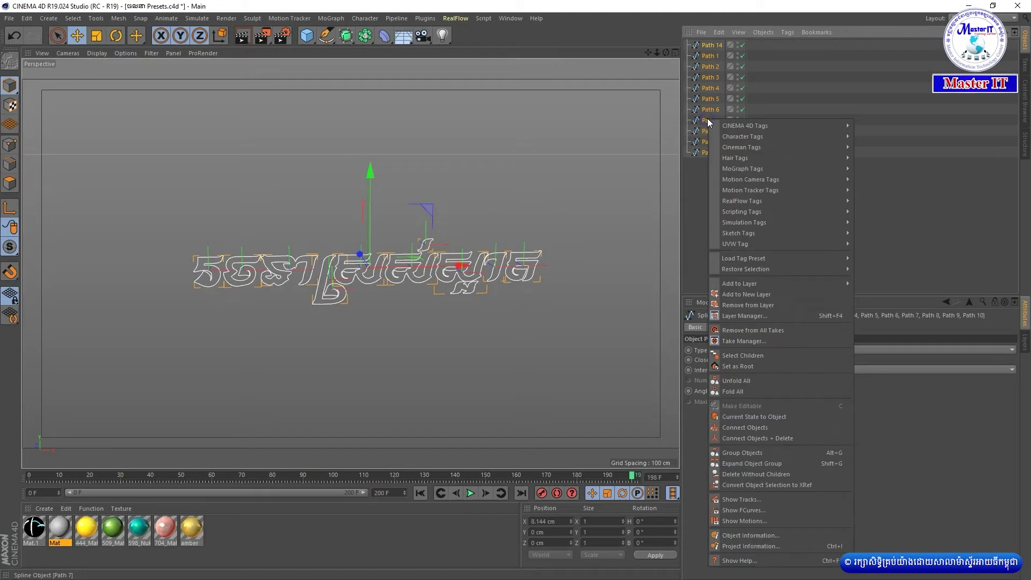
left_click(771, 440)
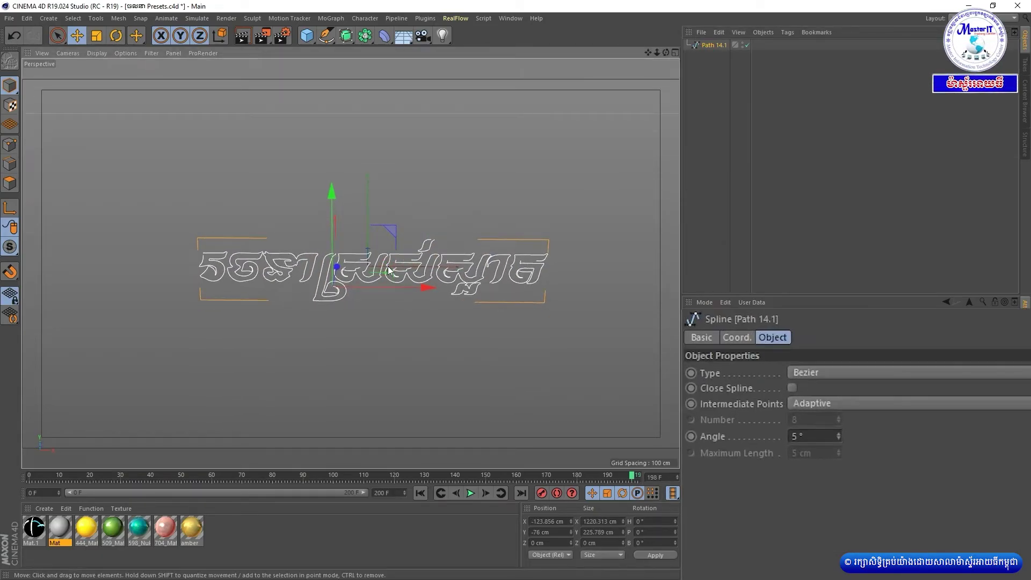
left_click(792, 387)
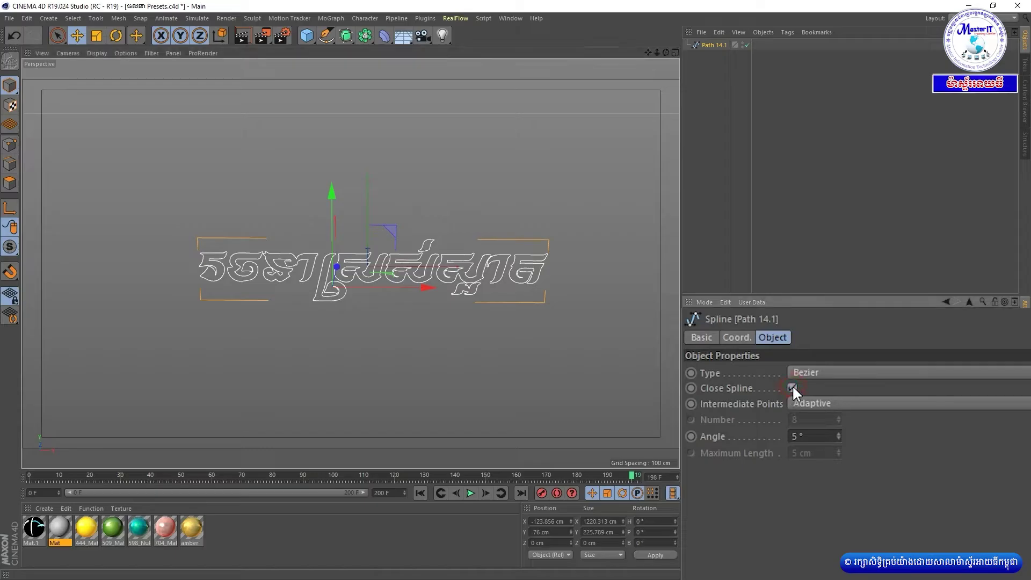
left_click(791, 387)
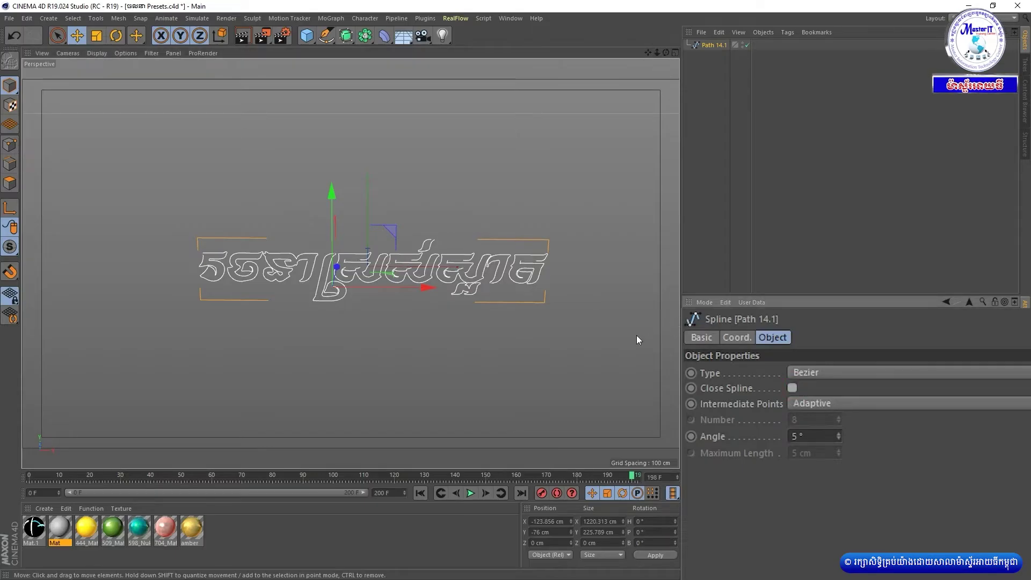
Orbit and zoom the view to inspect the merged Path 14.1 title spline
left_click(355, 268)
scroll(376, 268, "up", 5)
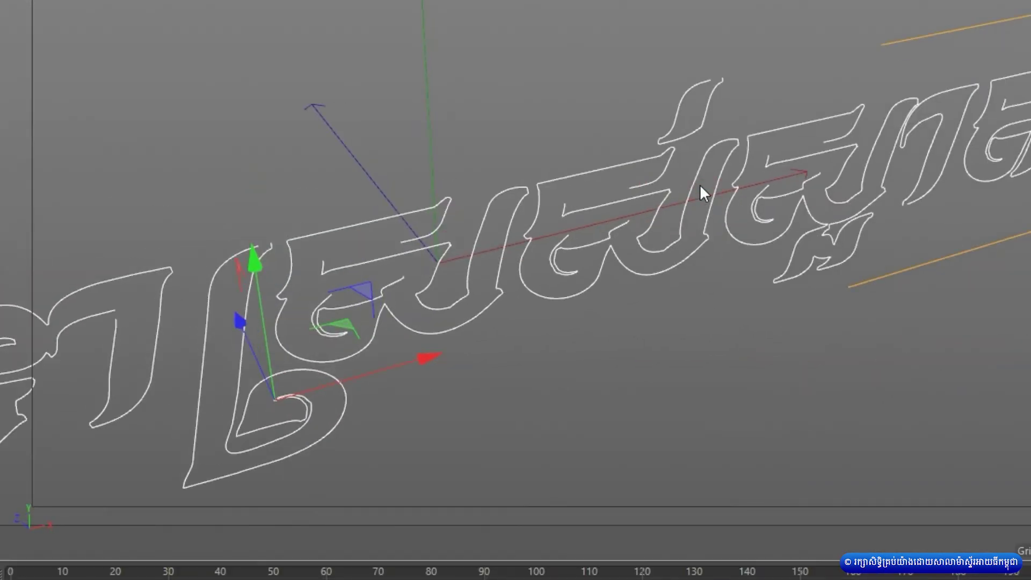
middle_click_drag(700, 184, 666, 173)
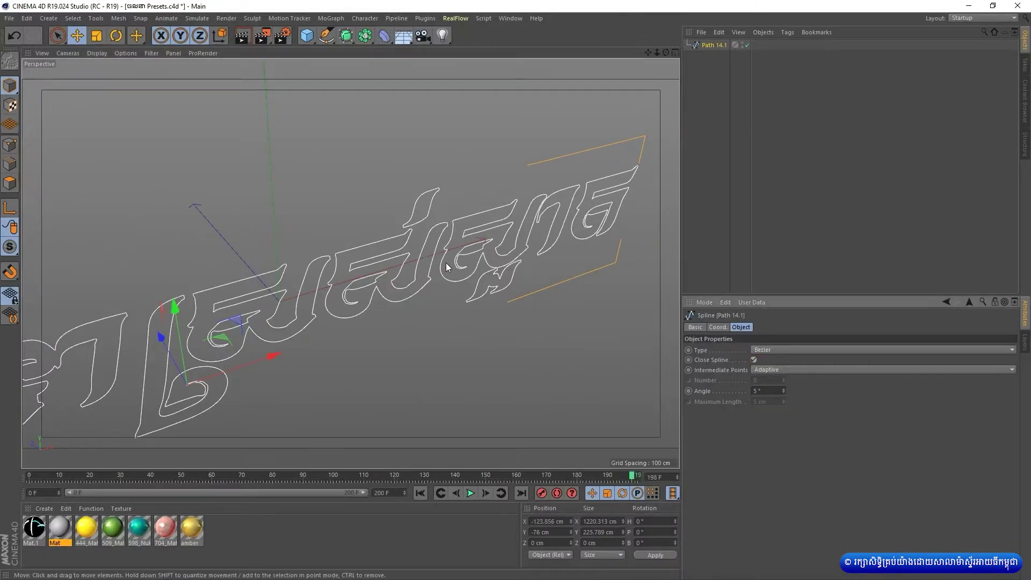
left_click_drag(451, 265, 396, 237, "alt")
scroll(337, 243, "down", 3)
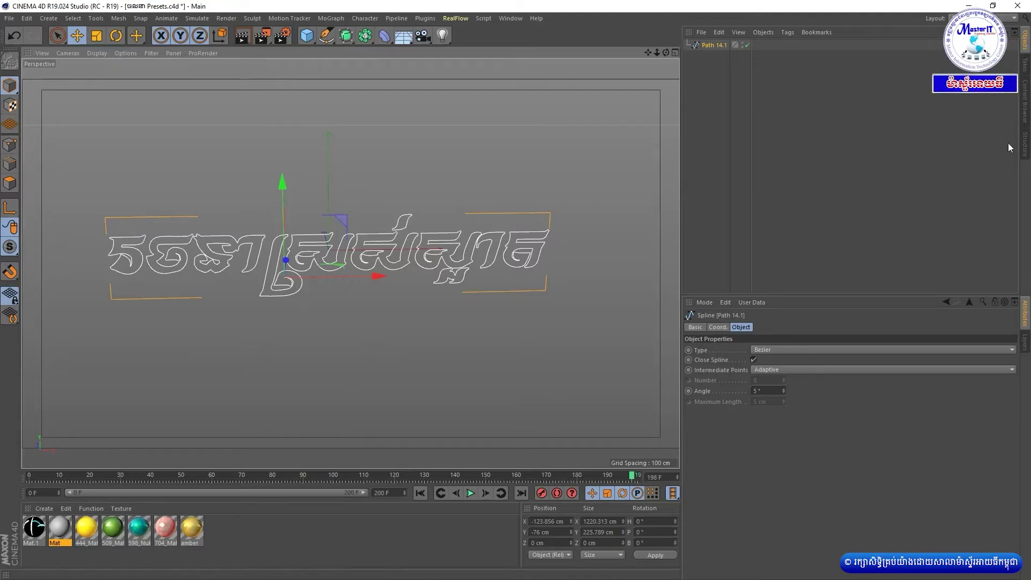
left_click(1026, 100)
Browse to Presets > MovieType > 2. MovieType Presets and look through its categories
double_click(728, 120)
left_click(755, 226)
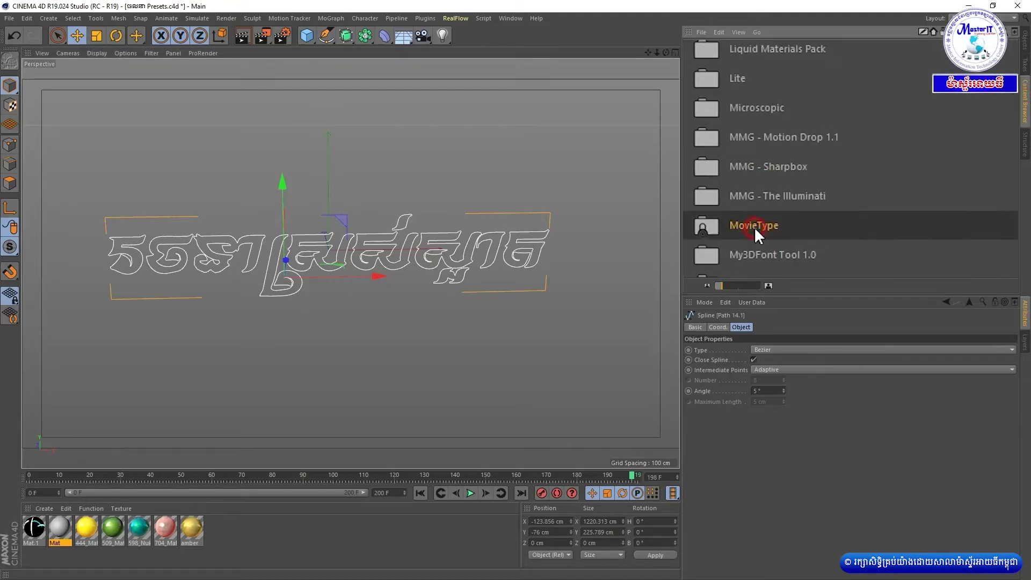
double_click(768, 225)
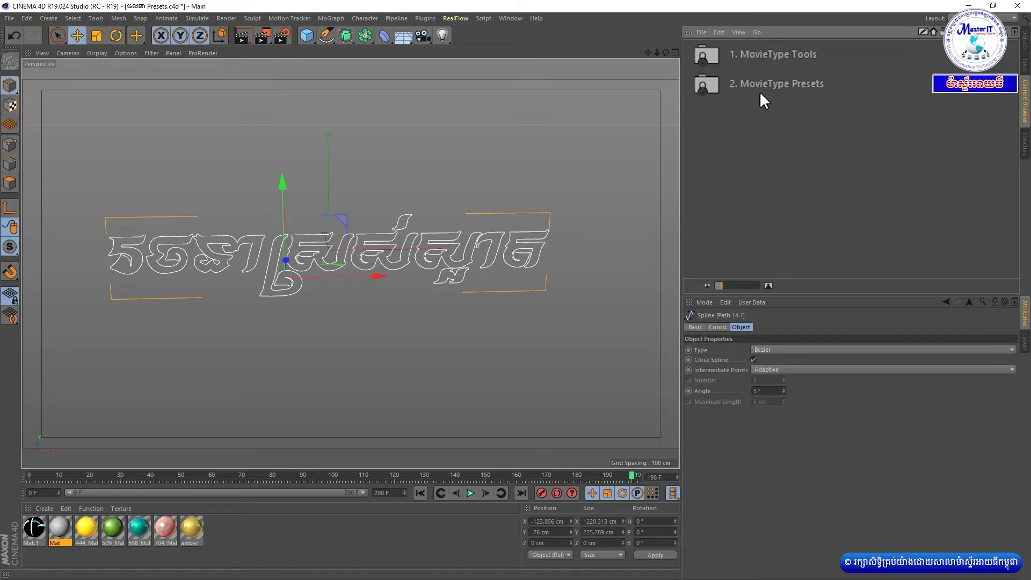
left_click(794, 83)
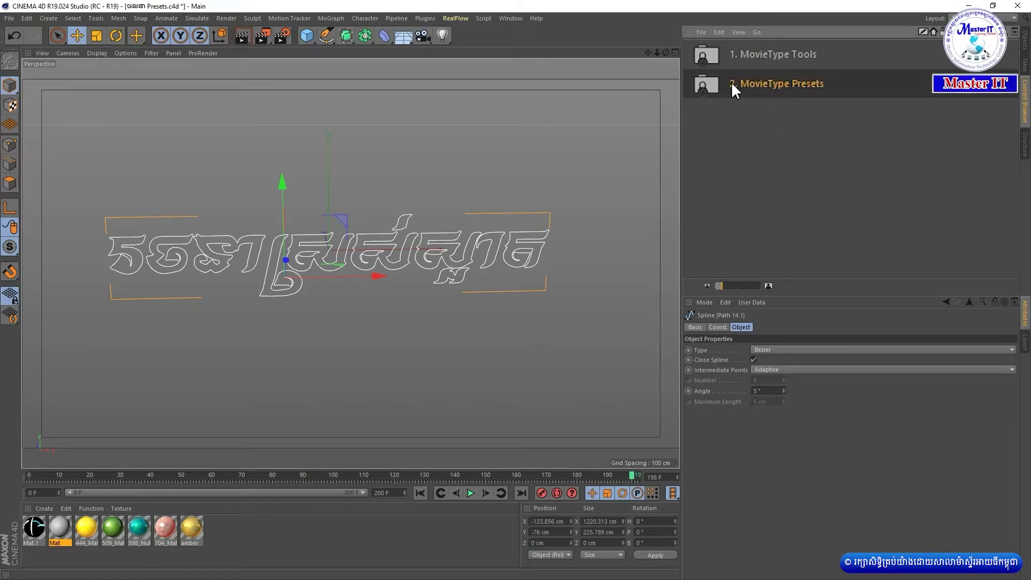
double_click(765, 81)
left_click(768, 83)
left_click(766, 109)
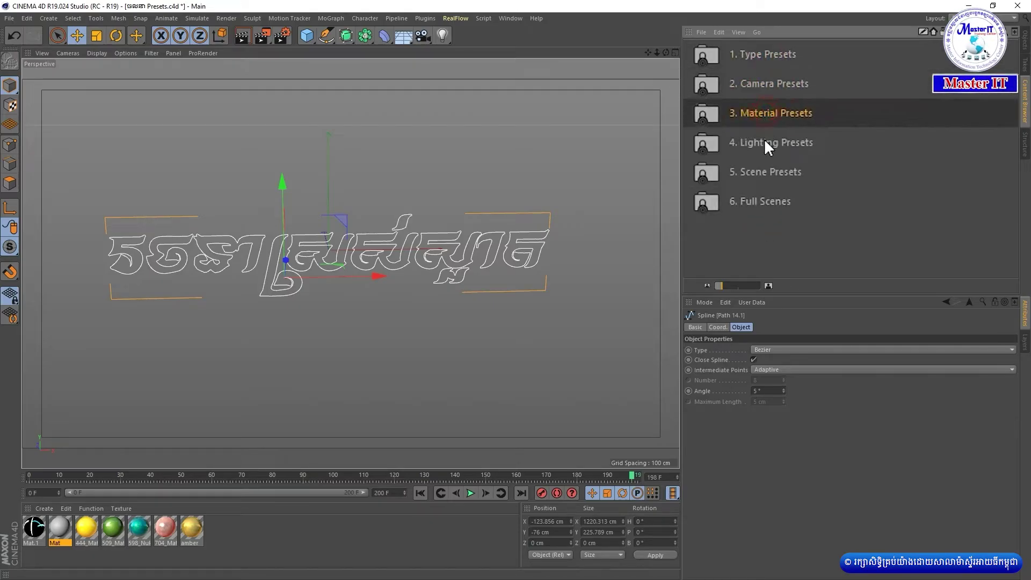
left_click(770, 144)
left_click(782, 169)
left_click(780, 113)
Drag the MTDynamic02 preset from 1. Type Presets > Dynamic into the viewport
left_click(769, 54)
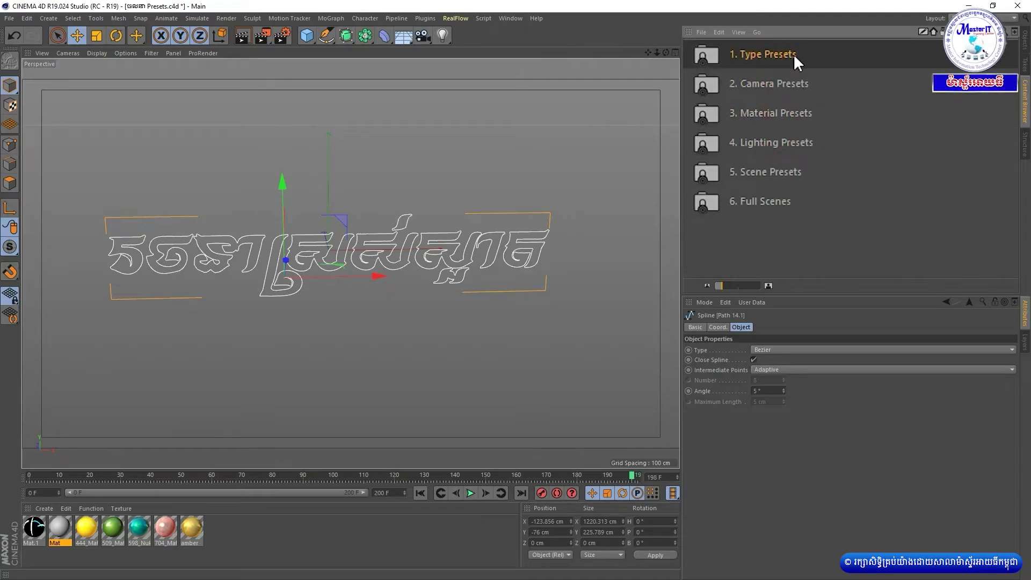
double_click(794, 53)
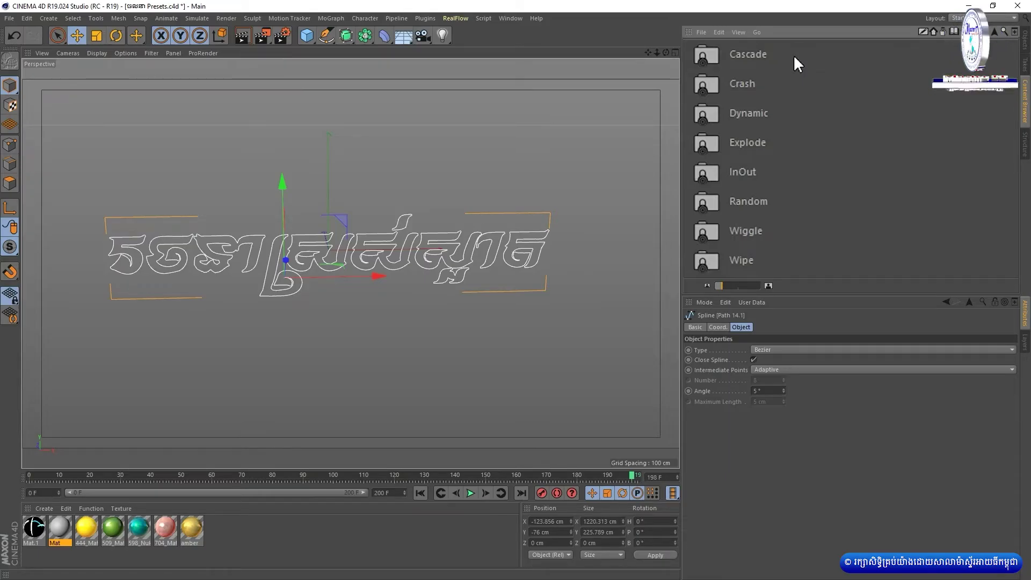
double_click(760, 111)
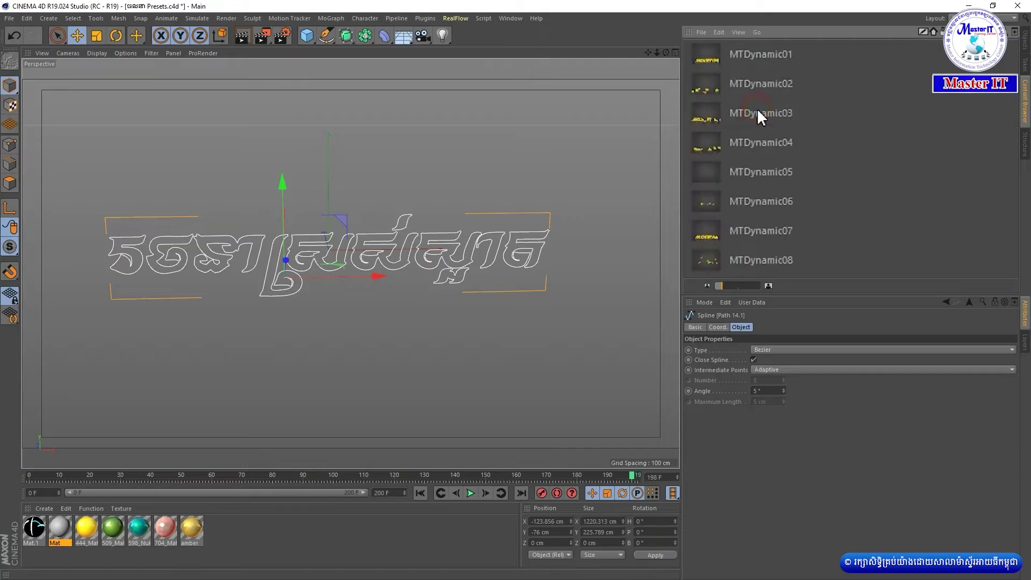
left_click(768, 89)
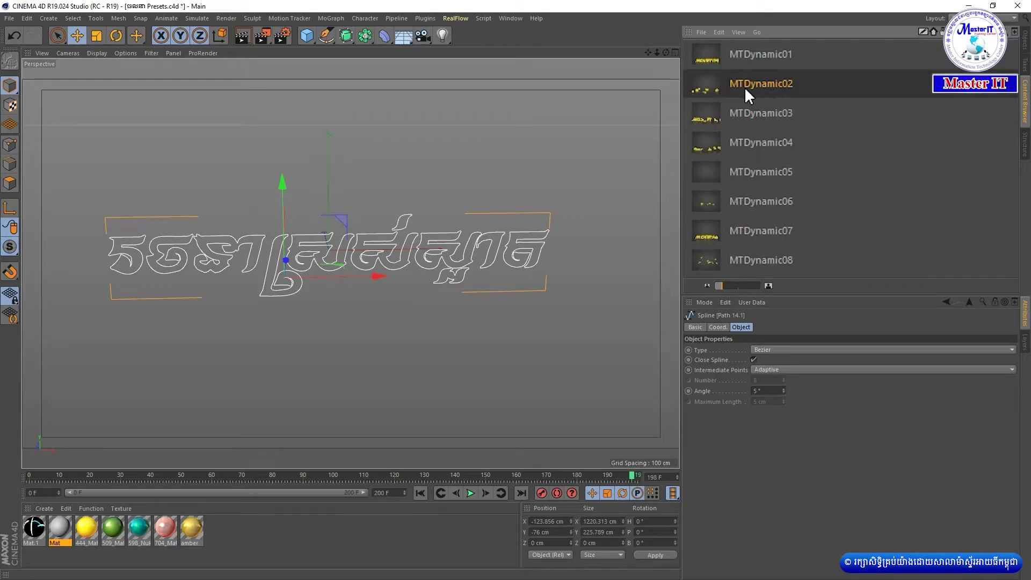
left_click_drag(769, 86, 577, 120)
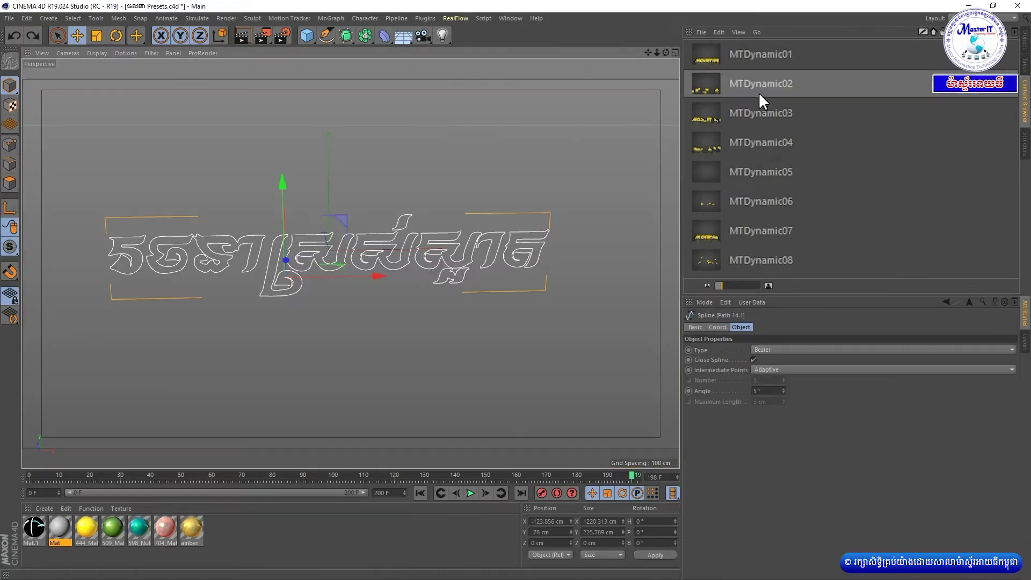
Zoom out, play the MOVIETYPE animation, stop it and rewind to frame 0
left_click(759, 89)
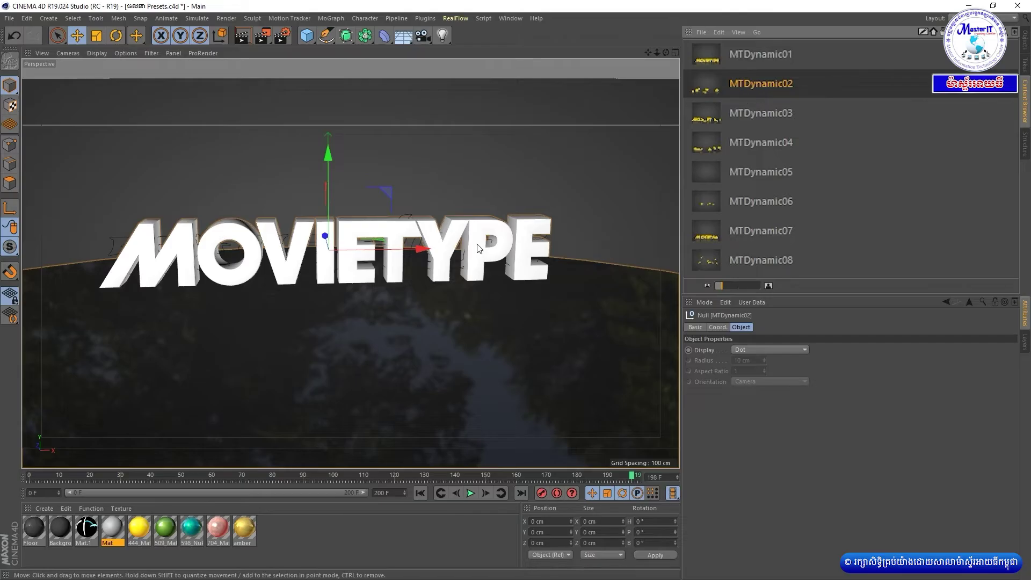
scroll(349, 258, "down", 5)
left_click(471, 493)
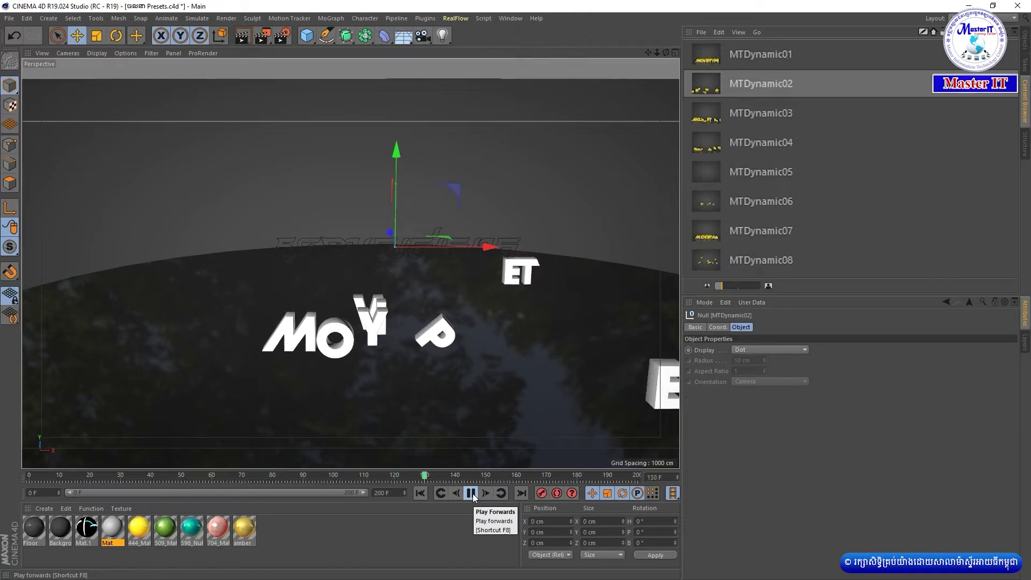
left_click(472, 495)
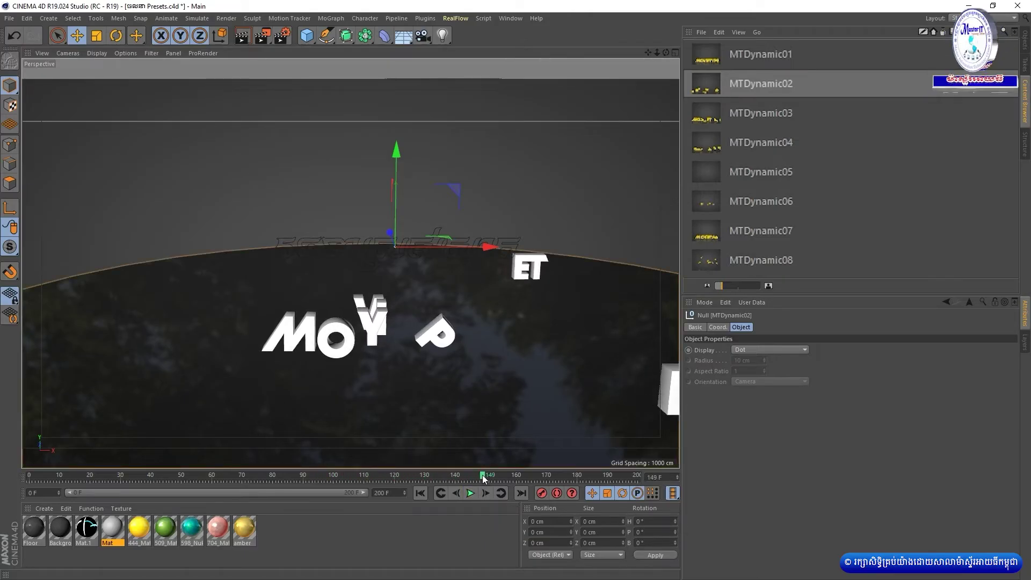
left_click_drag(195, 477, 3, 486)
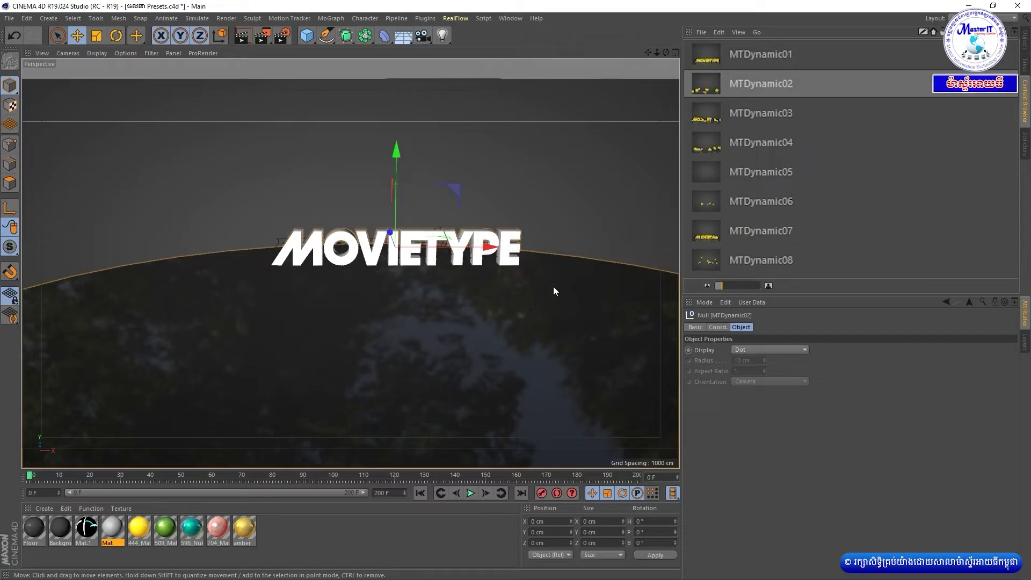
Expand TextSetUp Extrude, Fracture Text and Extrude Text down to the MovieType Spline
left_click(1027, 48)
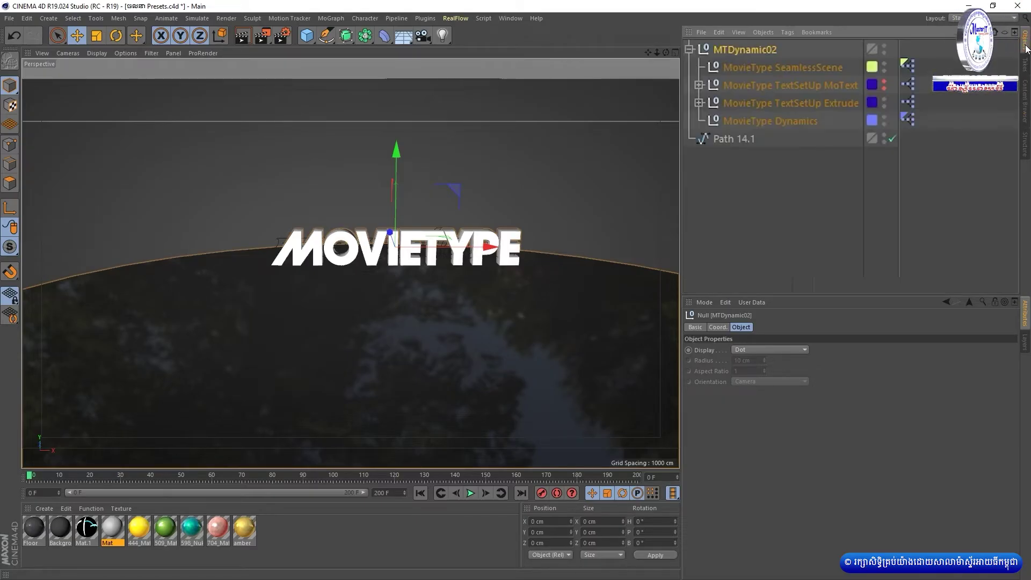
left_click(744, 87)
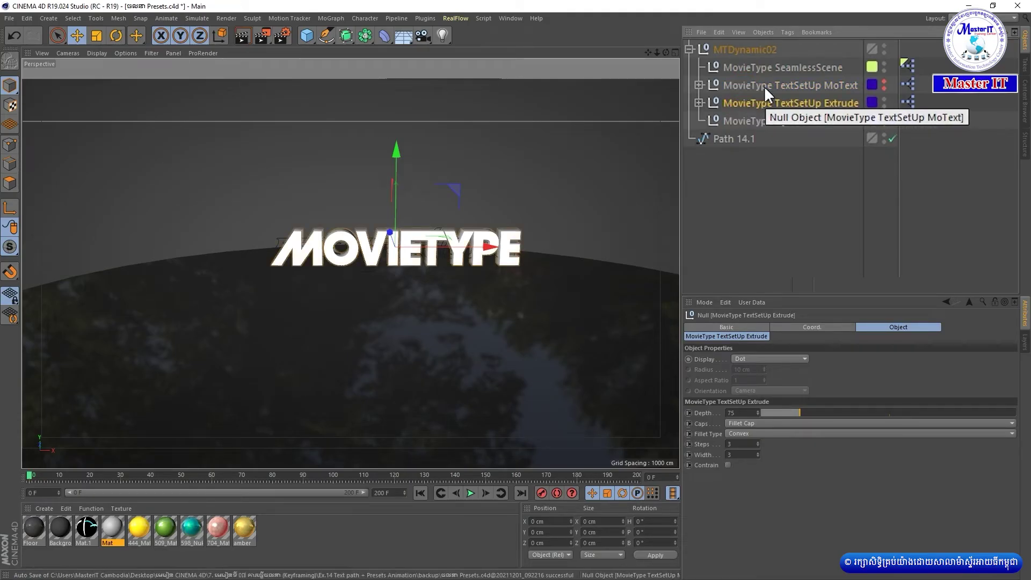
left_click(698, 102)
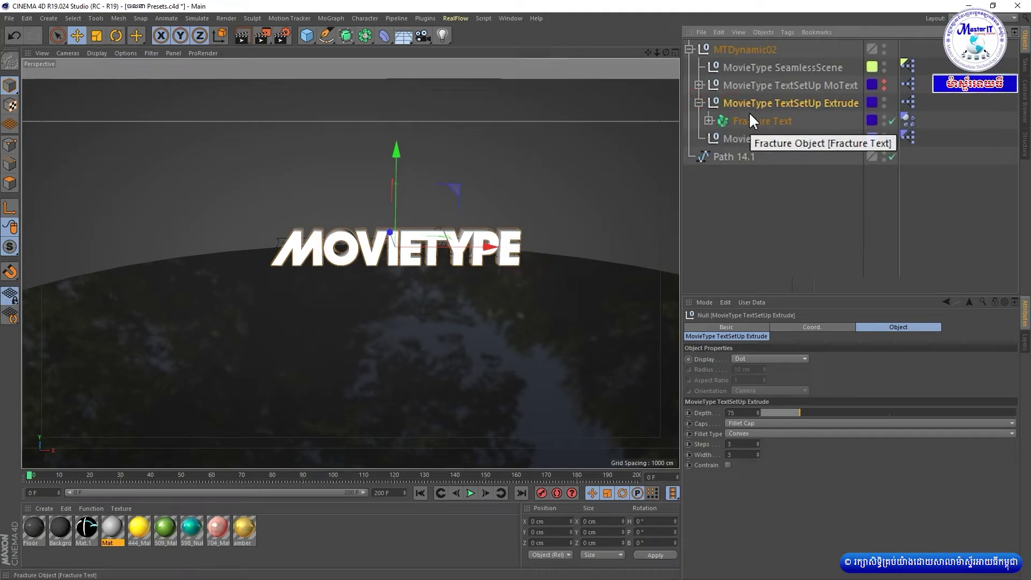
left_click(708, 120)
left_click(717, 138)
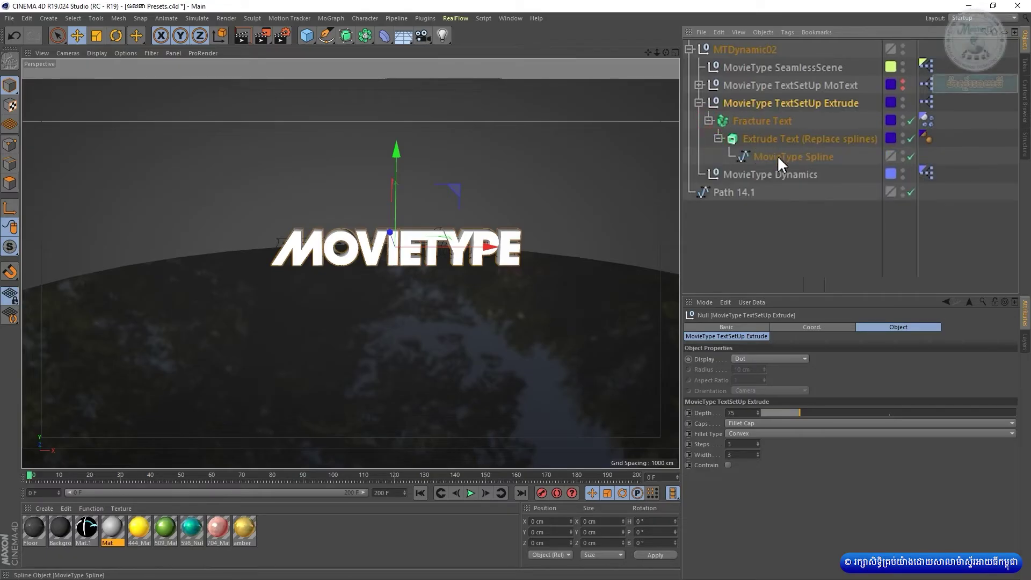
left_click(778, 156)
Inspect the MoText group's Mograph Text, then move Path 14.1 under Extrude Text
left_click(759, 85)
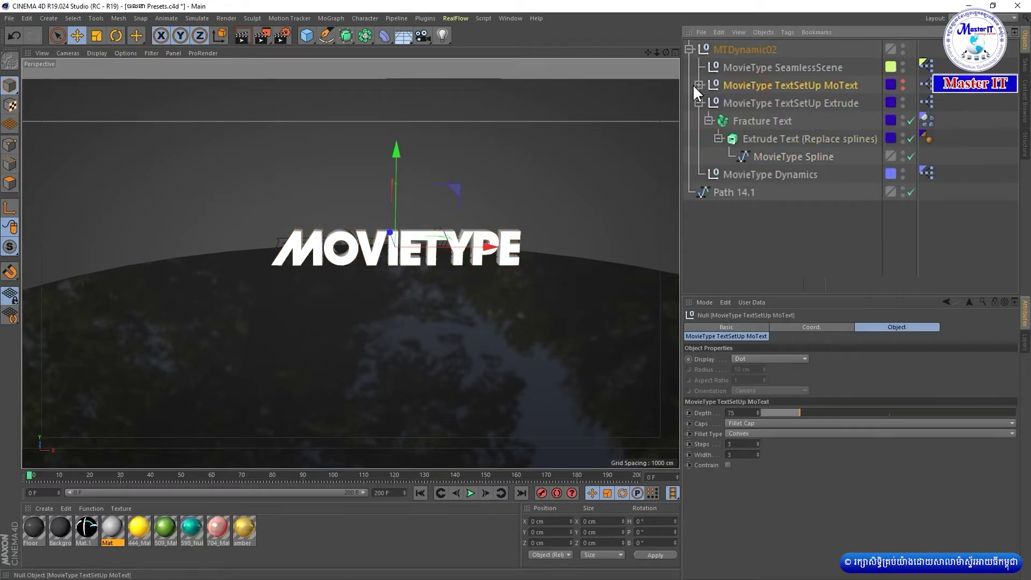
left_click(699, 85)
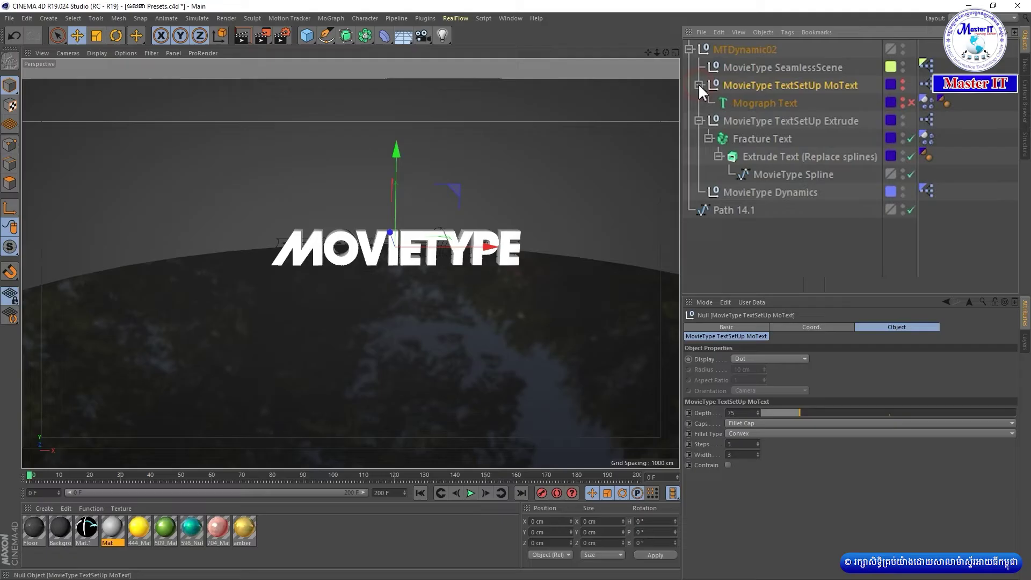
left_click(756, 103)
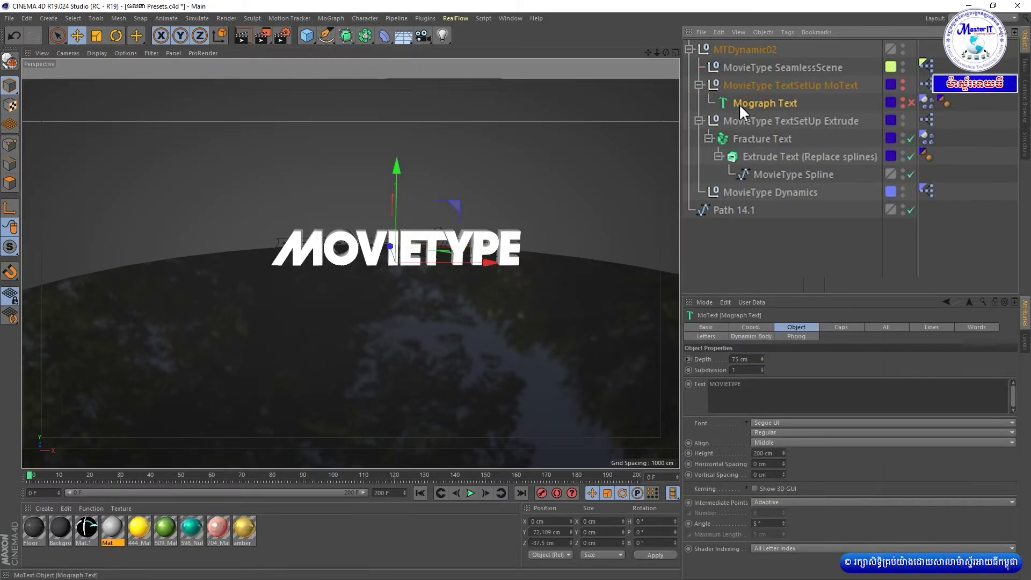
left_click(782, 175)
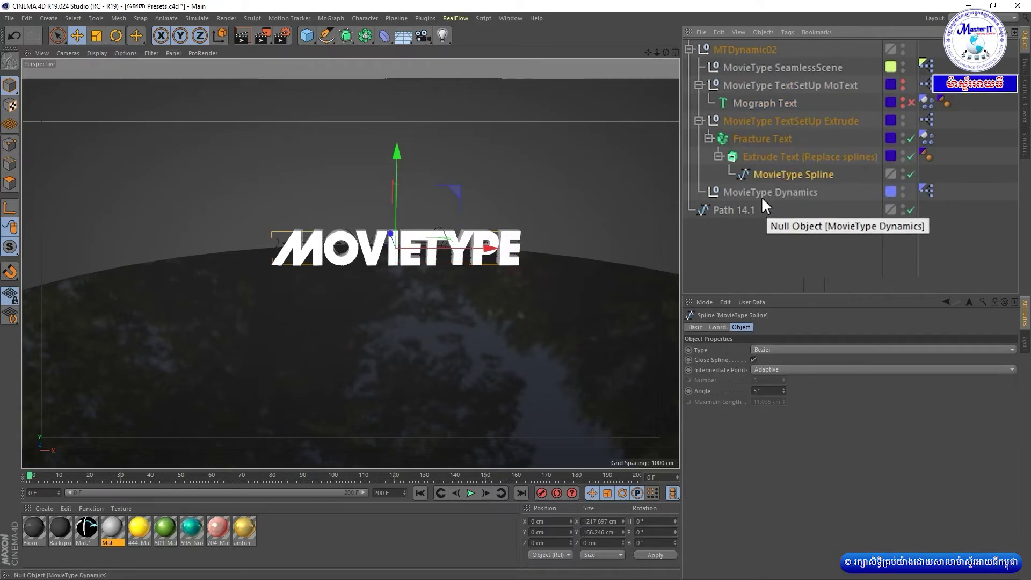
mouse_move(724, 211)
left_mouse_down()
mouse_move(774, 172)
mouse_move(755, 159)
left_mouse_up()
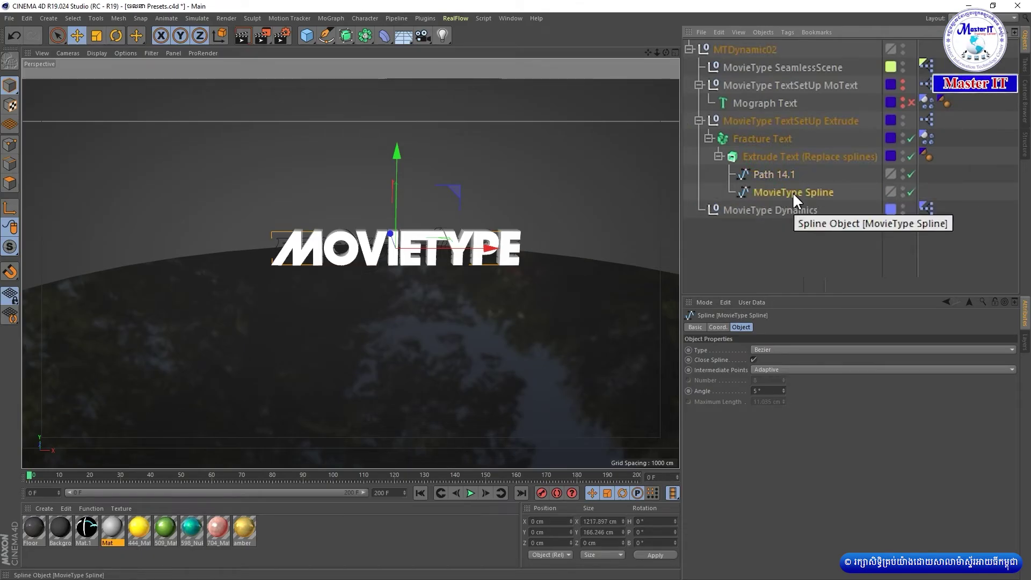
Disable the MovieType Spline, preview the Khmer title's fracture animation, and rewind to frame 0
left_click(902, 188)
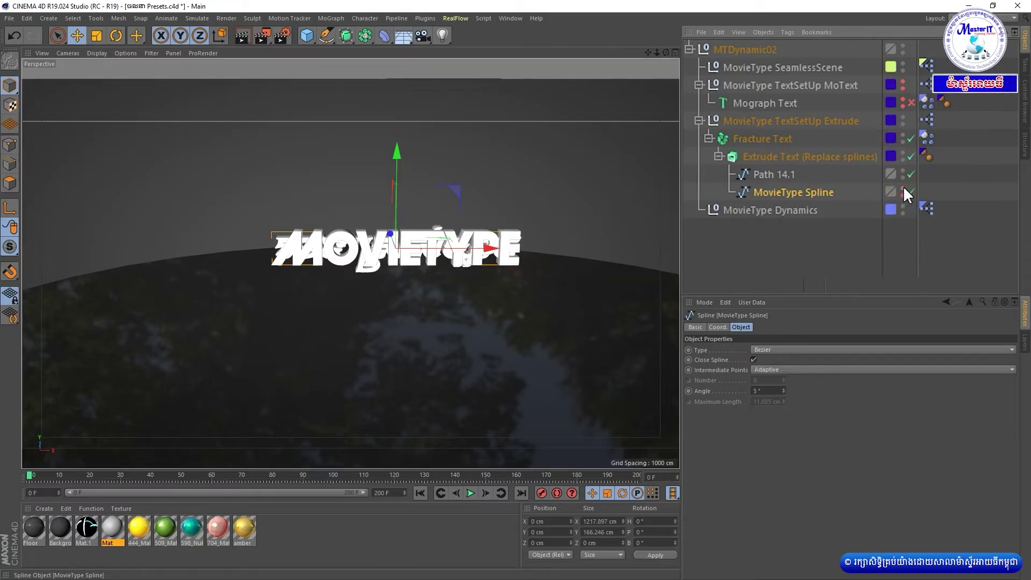
left_click(910, 192)
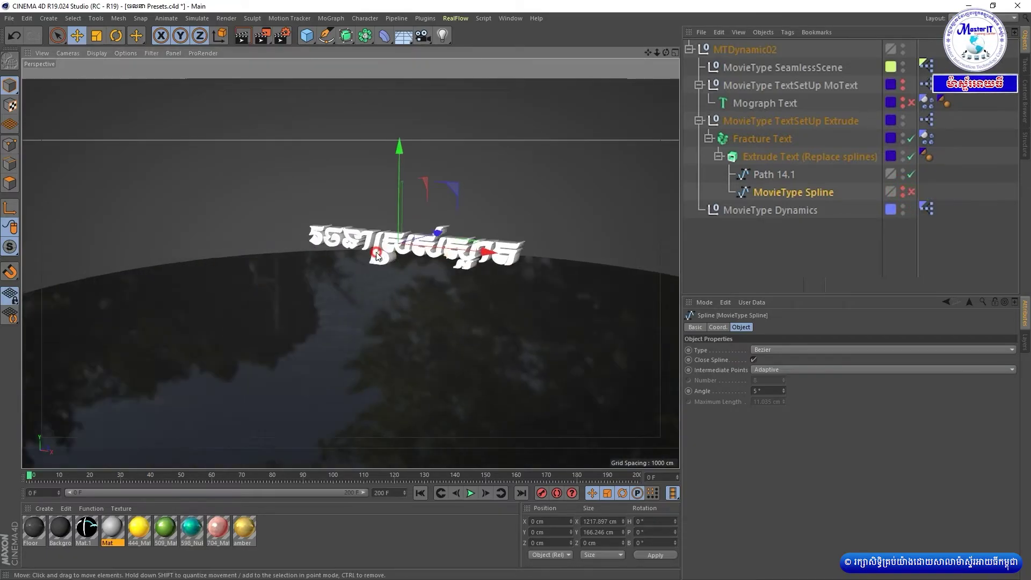
left_click(472, 493)
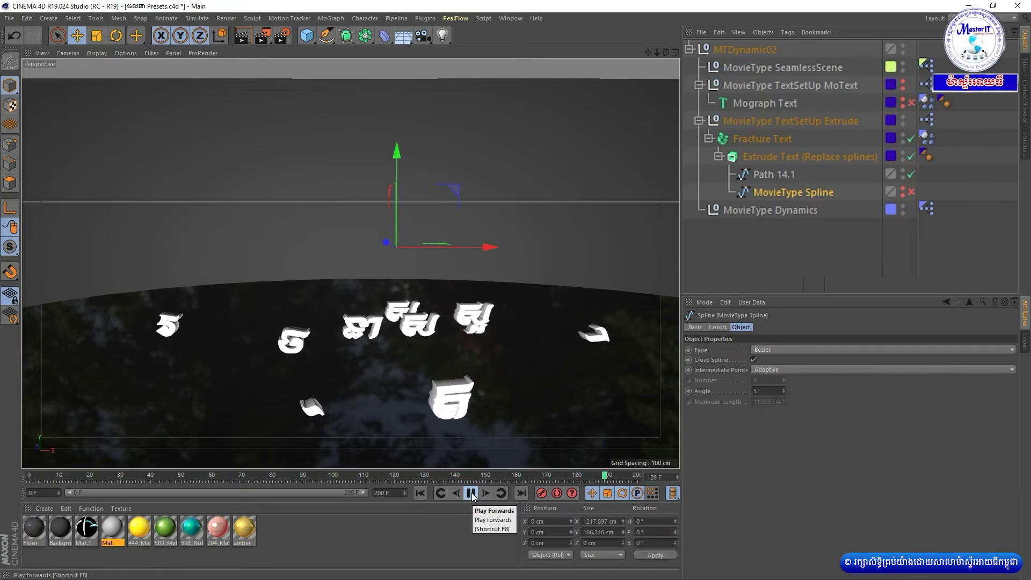
left_click(471, 493)
left_click_drag(105, 475, 29, 474)
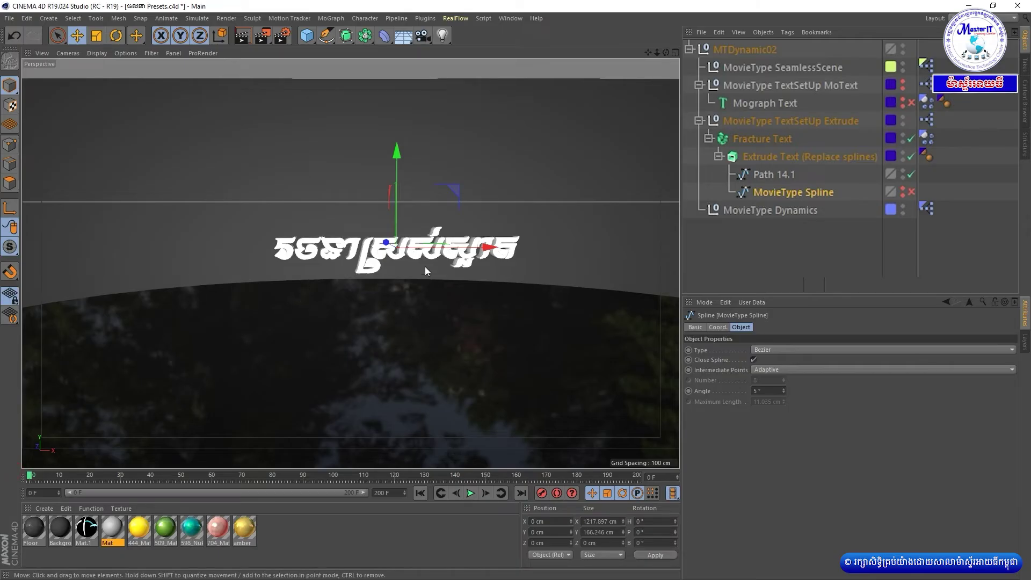
left_click(782, 121)
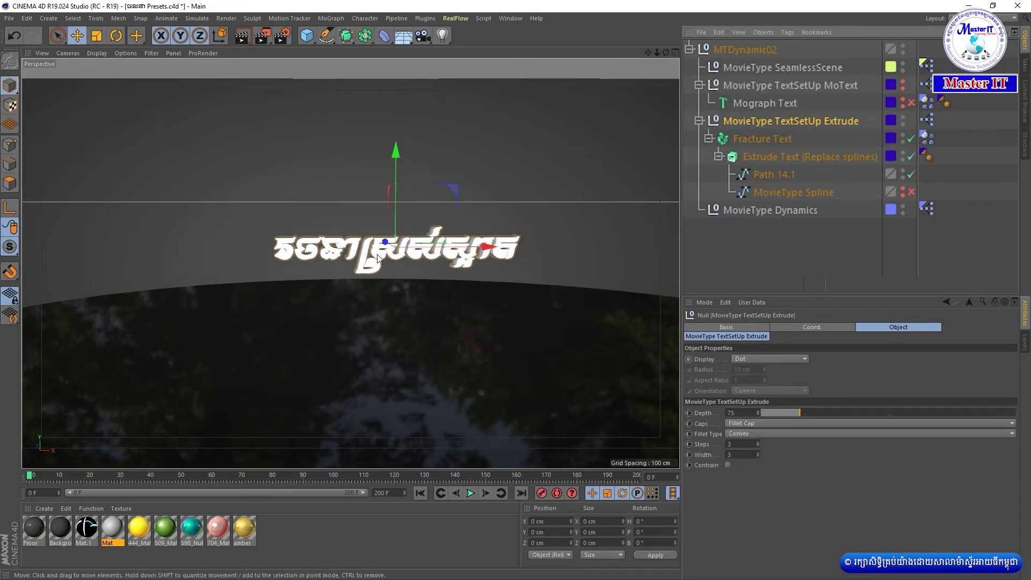
Bring the Khmer text into view and thicken the extrude depth to 349
scroll(356, 227, "down", 2)
scroll(363, 244, "up", 2)
scroll(364, 259, "up", 2)
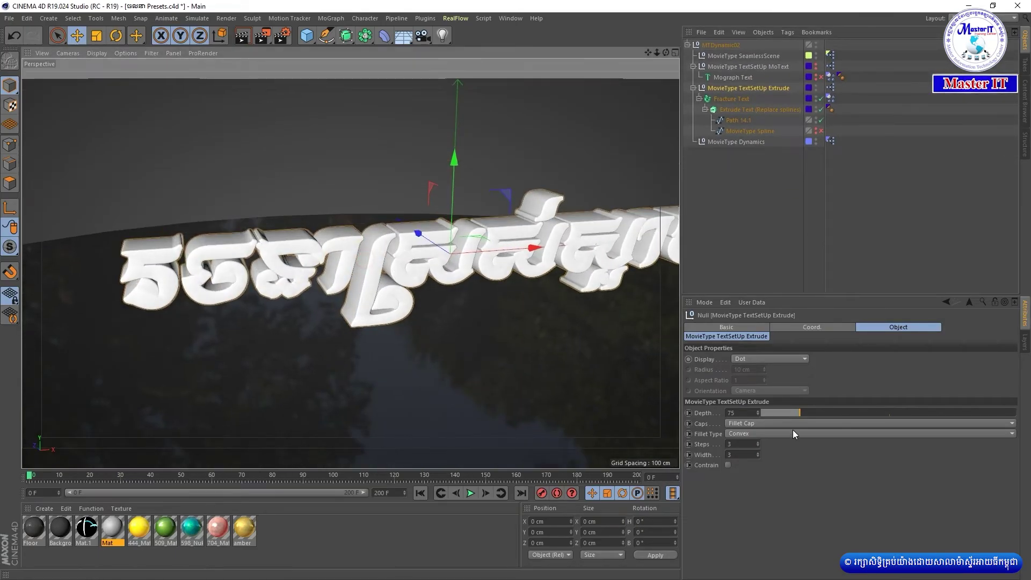
mouse_move(800, 412)
left_mouse_down()
mouse_move(780, 413)
mouse_move(938, 408)
left_mouse_up()
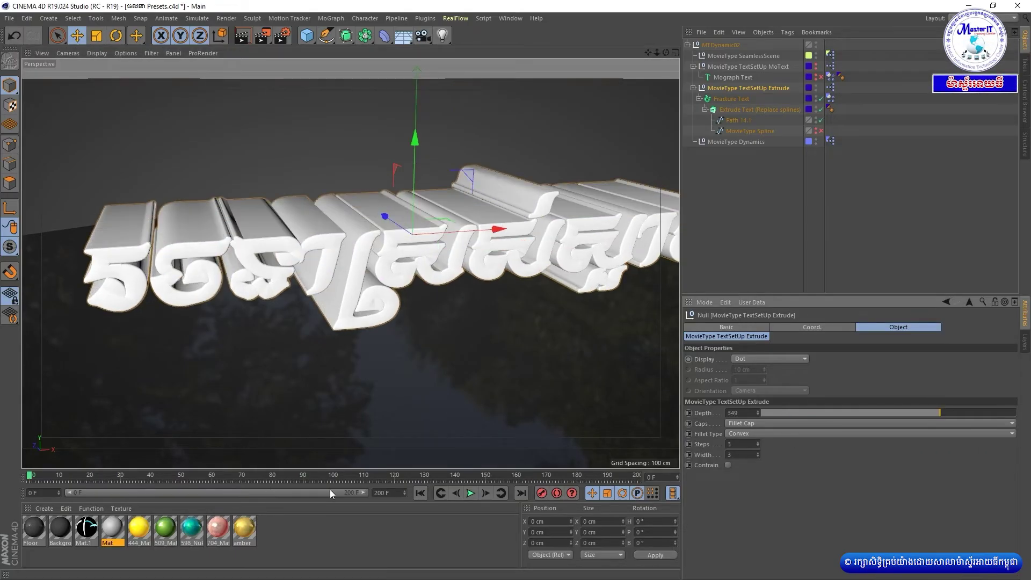
left_click_drag(306, 476, 277, 480)
Replay the falling-letters animation, stop it and rewind to frame 0
left_click(471, 493)
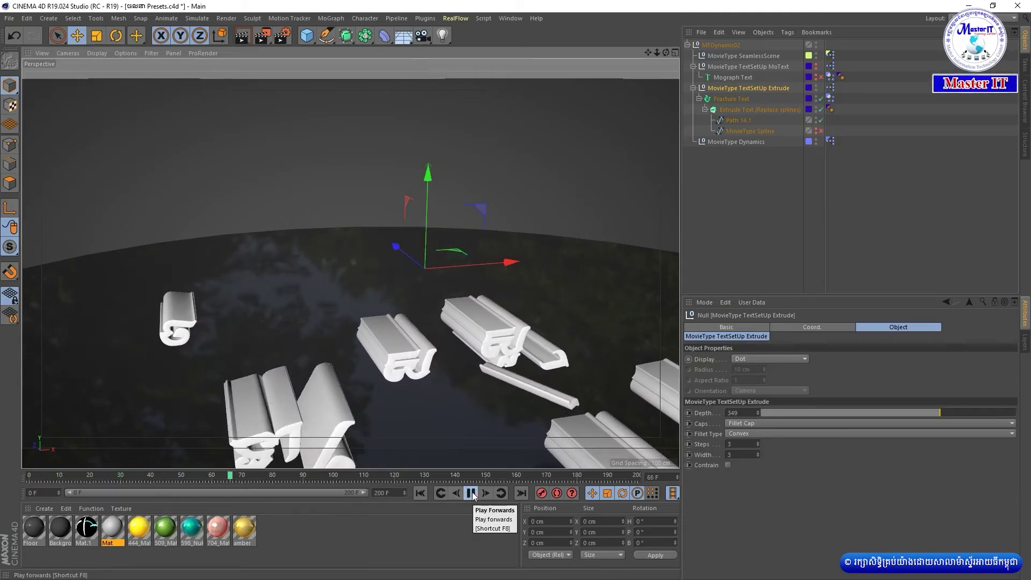
left_click(471, 493)
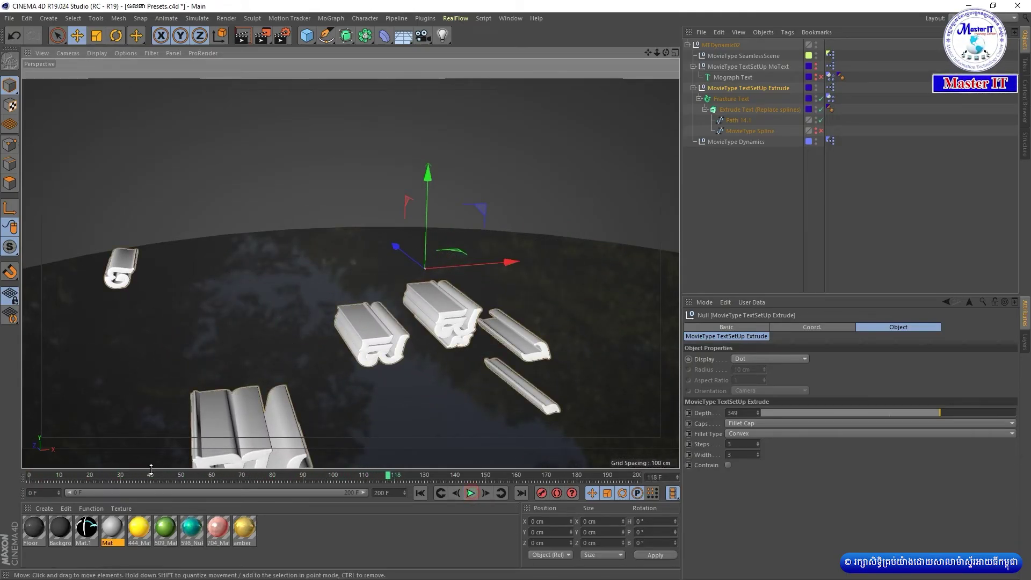
left_click_drag(111, 475, 29, 475)
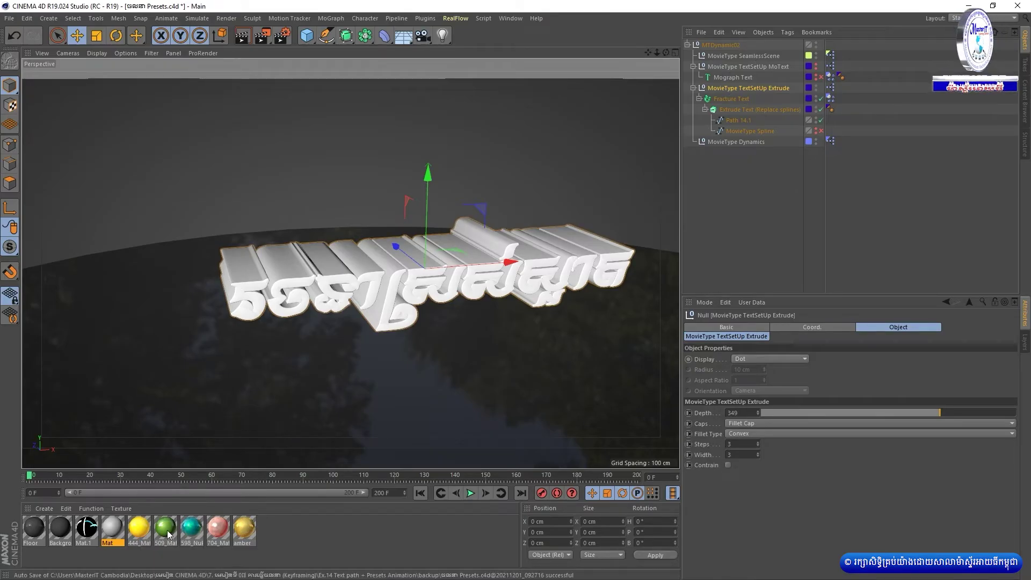
Apply the teal 598_Nukrei material to the extruded title and render a preview
left_click(735, 89)
left_click_drag(734, 86, 735, 88)
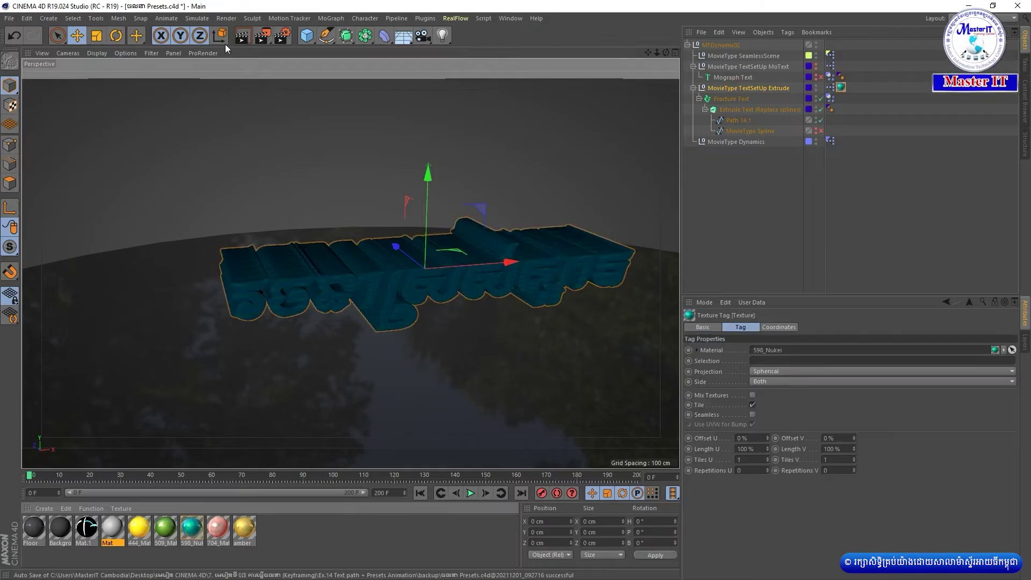
left_click(243, 36)
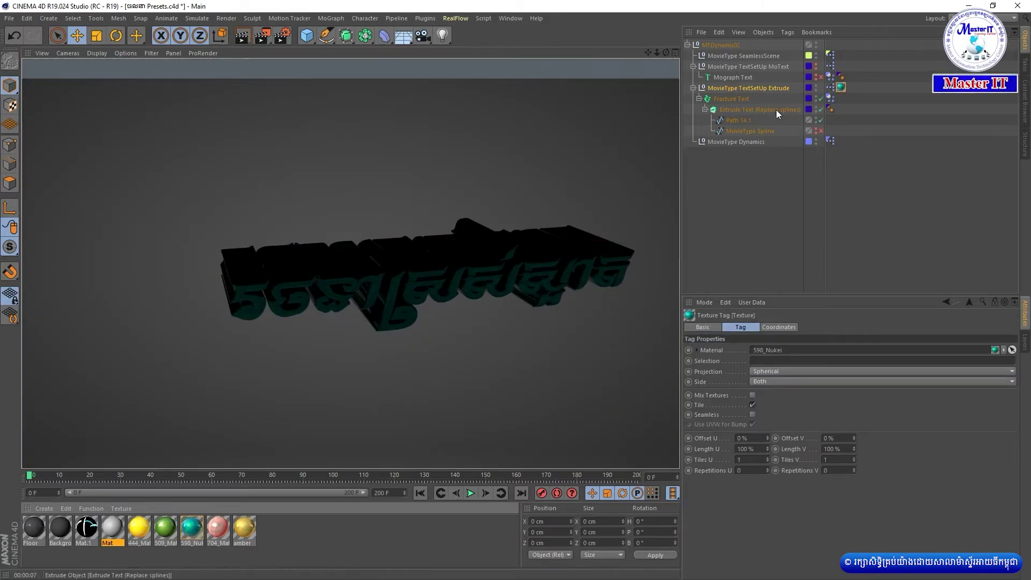
Hide the MovieType TextSetUp Extrude group in the viewport and collapse its hierarchy
left_click(740, 89)
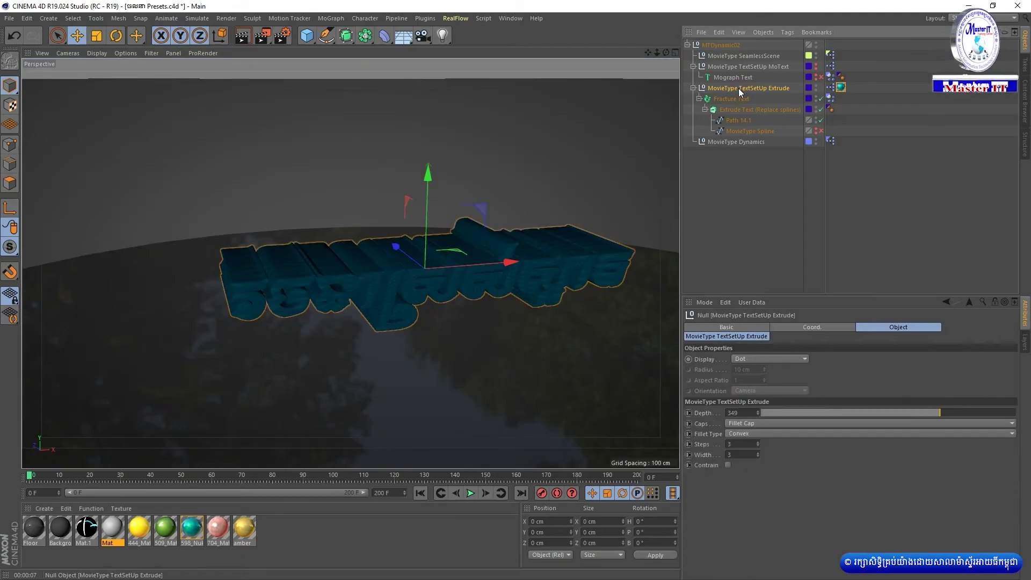
left_click(816, 87)
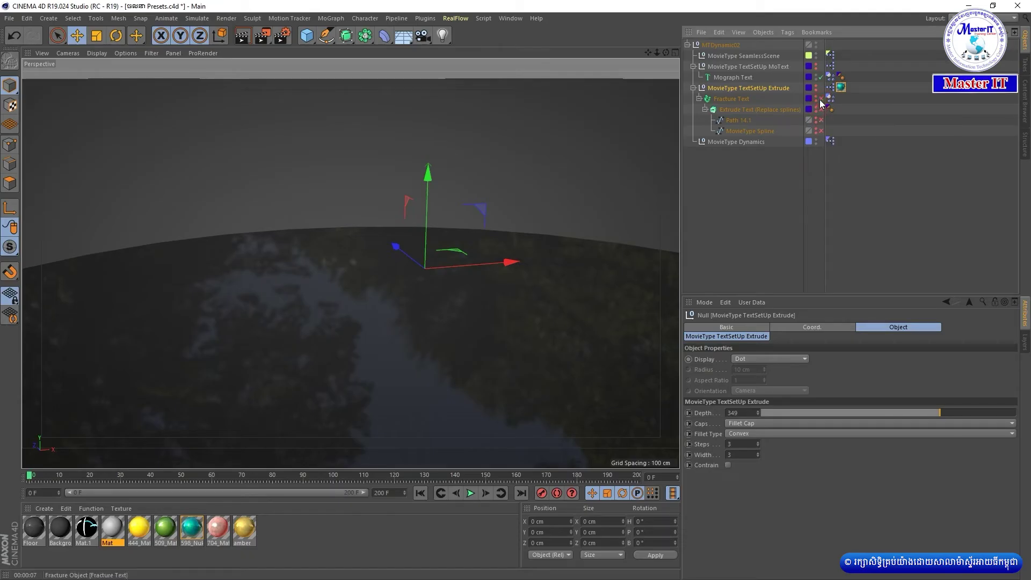
left_click(693, 87)
Replace the Mograph Text content MOVIETYPE with 'Hello! World.'
left_click(816, 67)
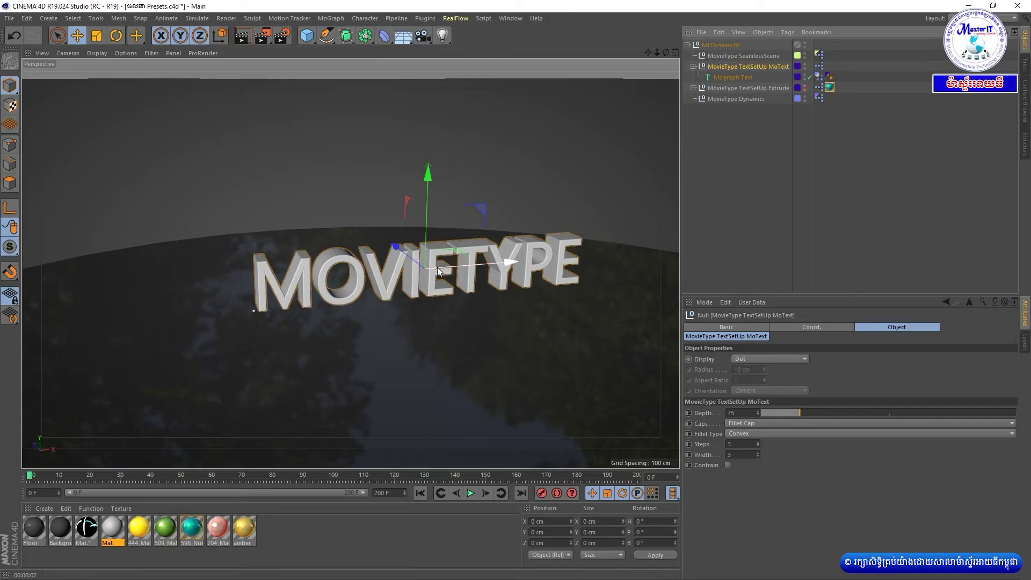
left_click(727, 79)
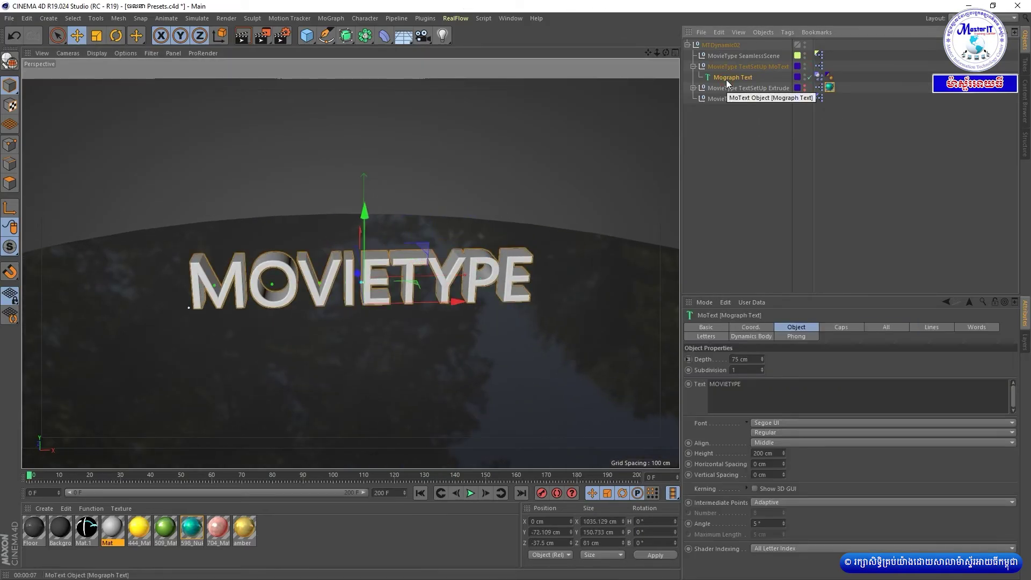
left_click(781, 394)
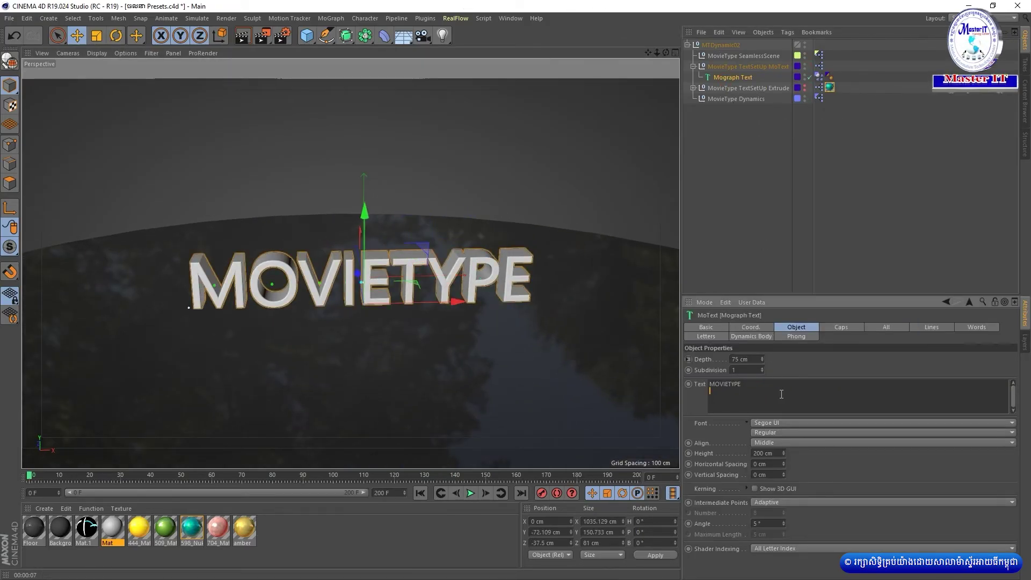
left_click_drag(782, 394, 692, 385)
type("Hello! Worl")
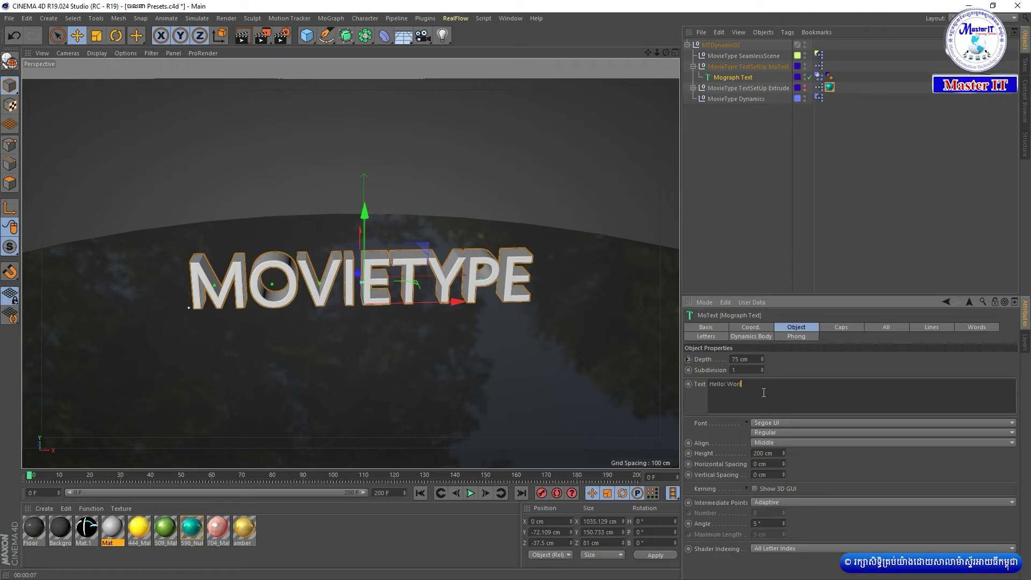
type("d.")
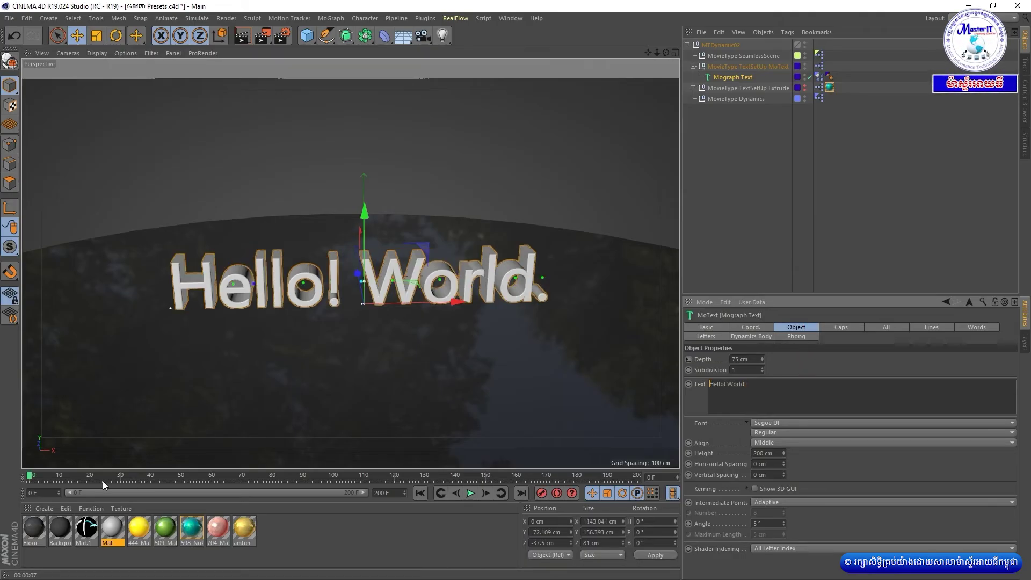
Play the new text's animation, stop it and rewind to frame 14
left_click(471, 495)
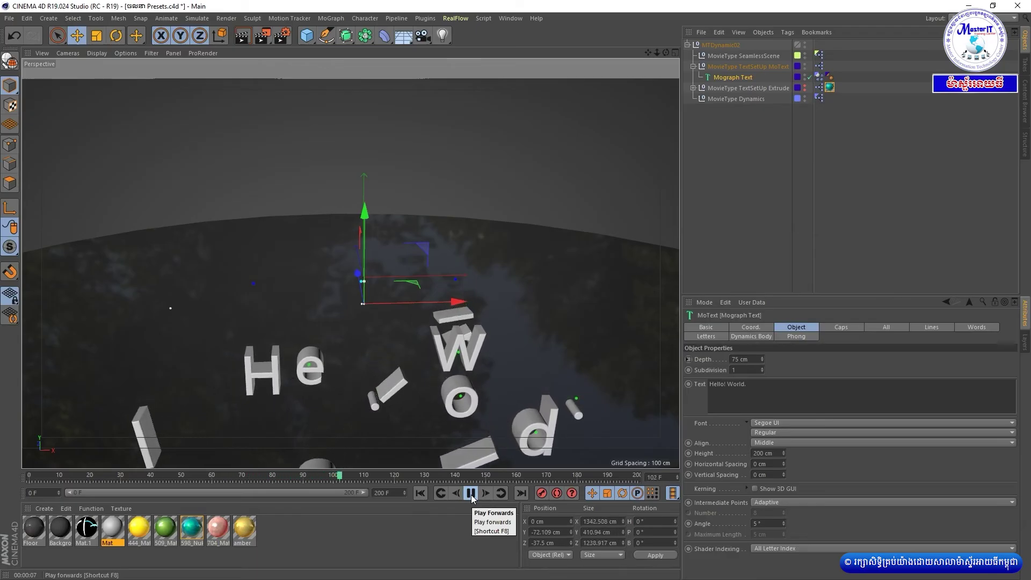
left_click(471, 495)
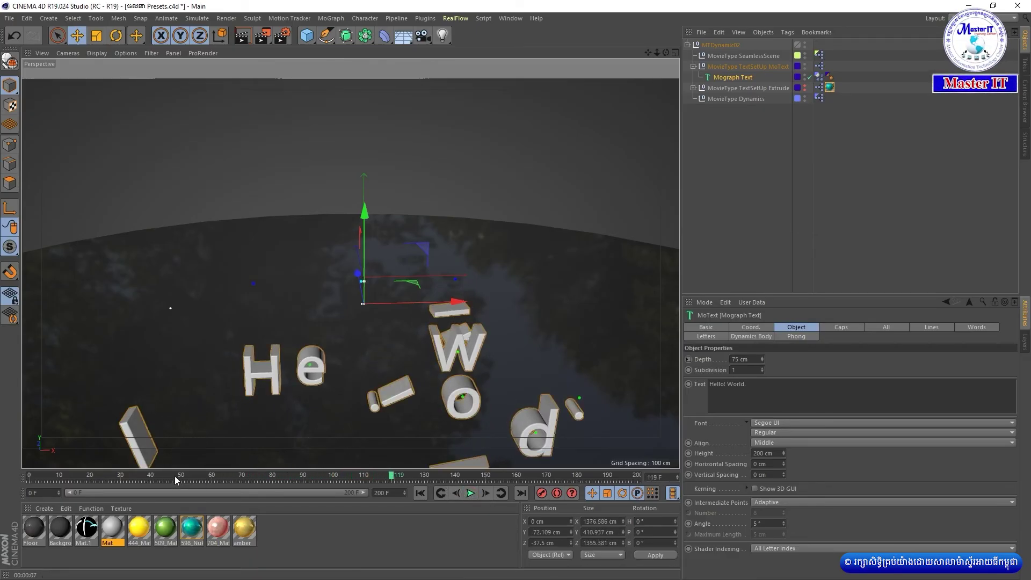
left_click_drag(175, 476, 71, 476)
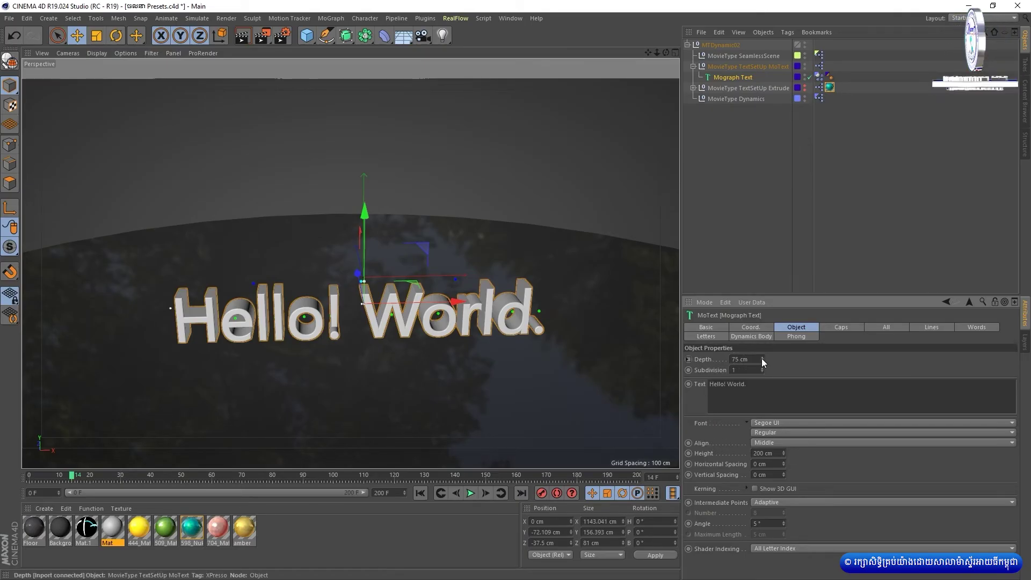
Review the cap settings, then nudge the MoText depth to 74 and undo back to 75
left_click(841, 326)
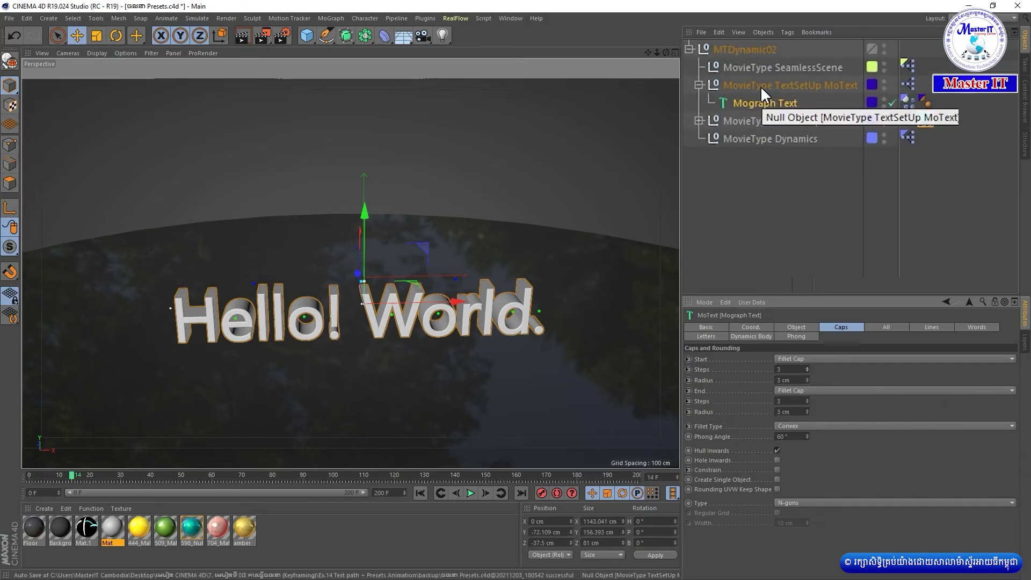
left_click(730, 68)
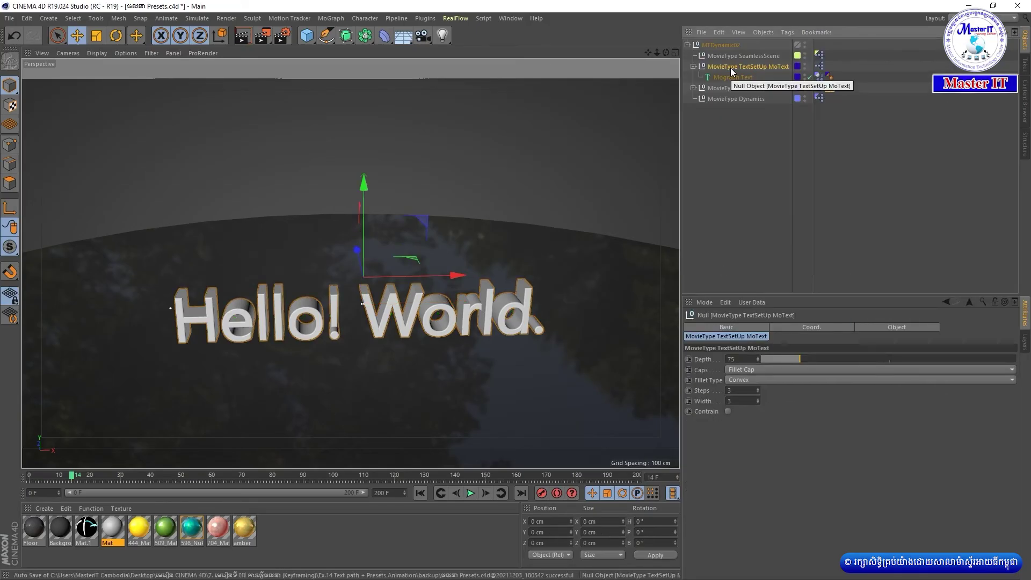
left_click(727, 338)
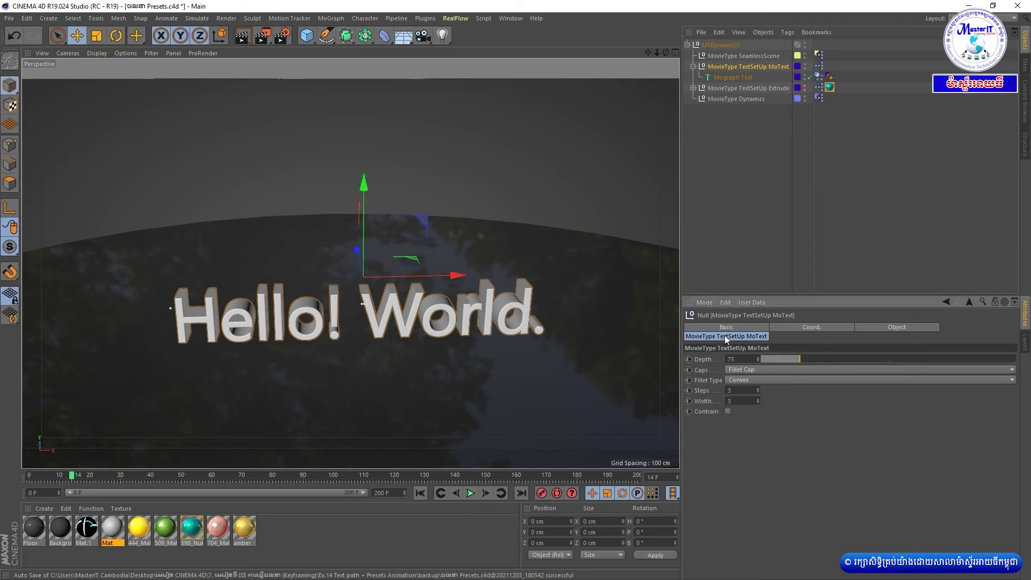
left_click_drag(801, 359, 800, 361)
key("ctrl+z")
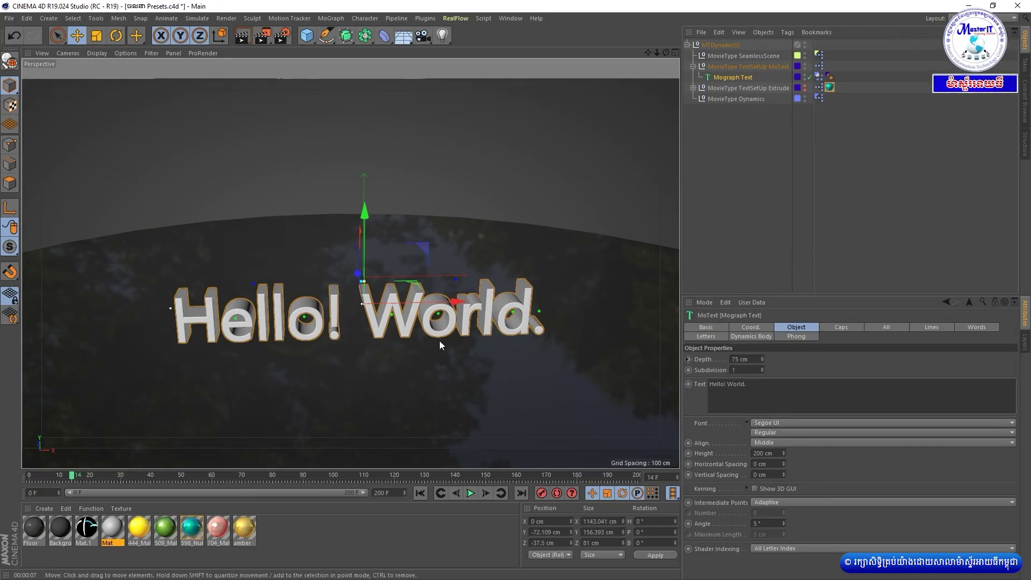
Browse the MovieType Dynamic presets, then the Explode folder's MTExplode05 preset
left_click(1016, 102)
left_click(747, 157)
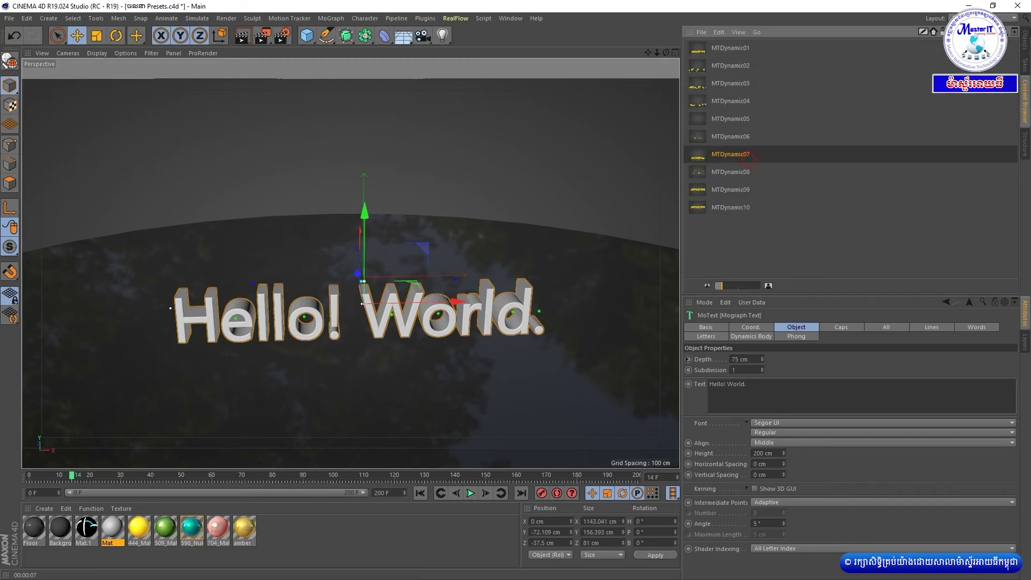
key("BackSpace")
double_click(725, 107)
left_click(718, 118)
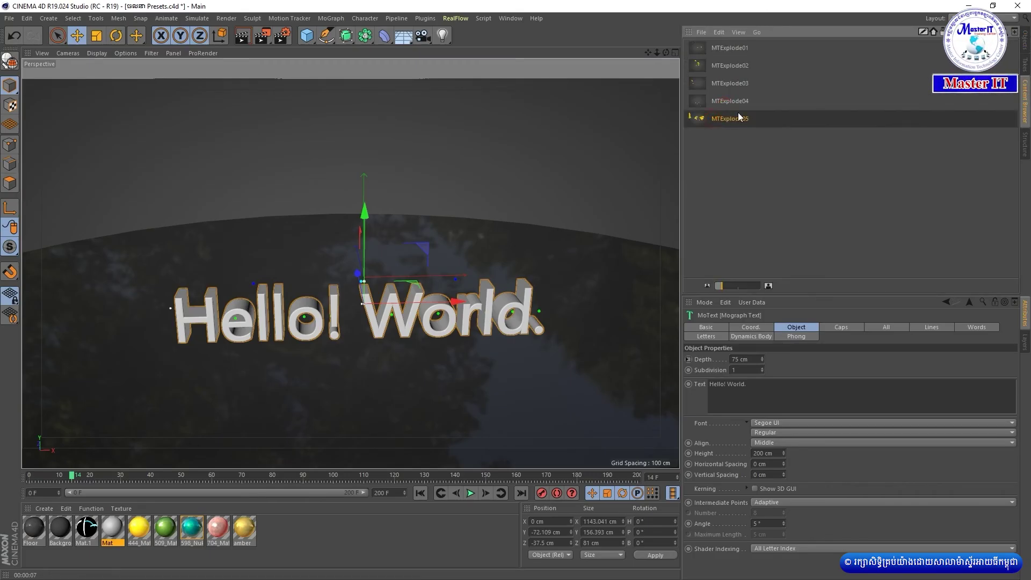
key("BackSpace")
Look through the Wiggle and Explode preset folders again, ending on the category list
double_click(736, 155)
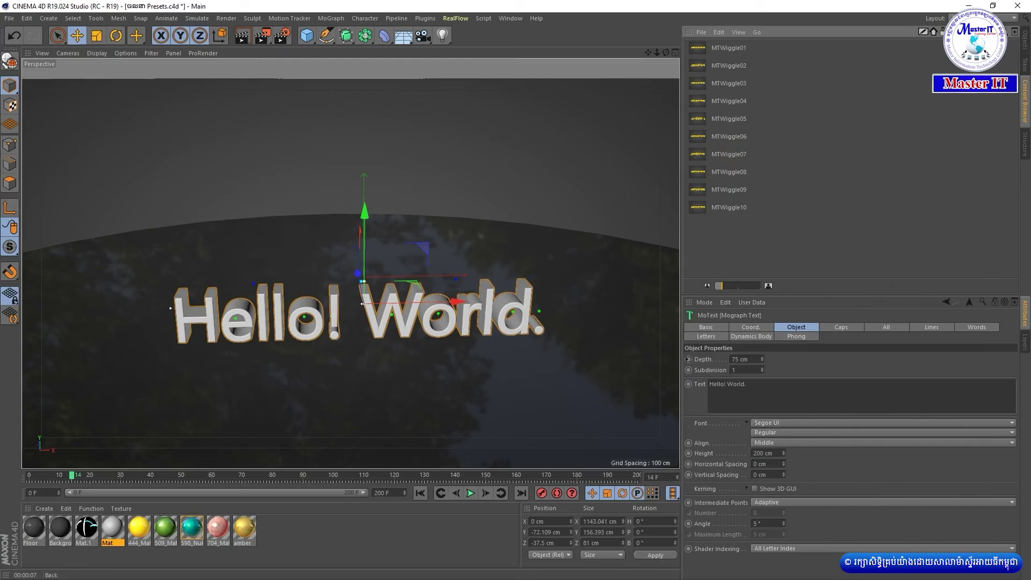
key("BackSpace")
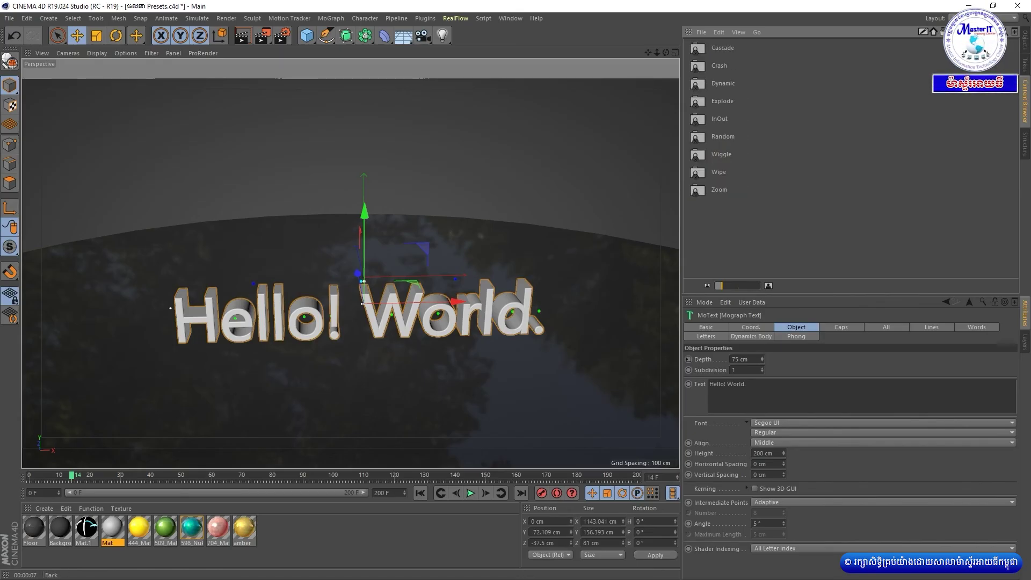
double_click(723, 102)
left_click(714, 118)
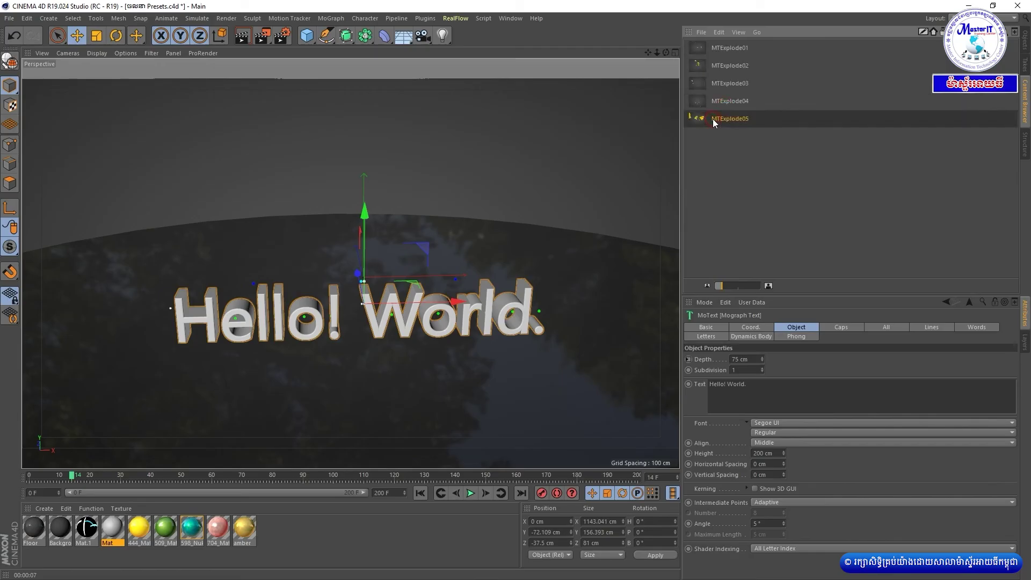
key("BackSpace")
double_click(736, 155)
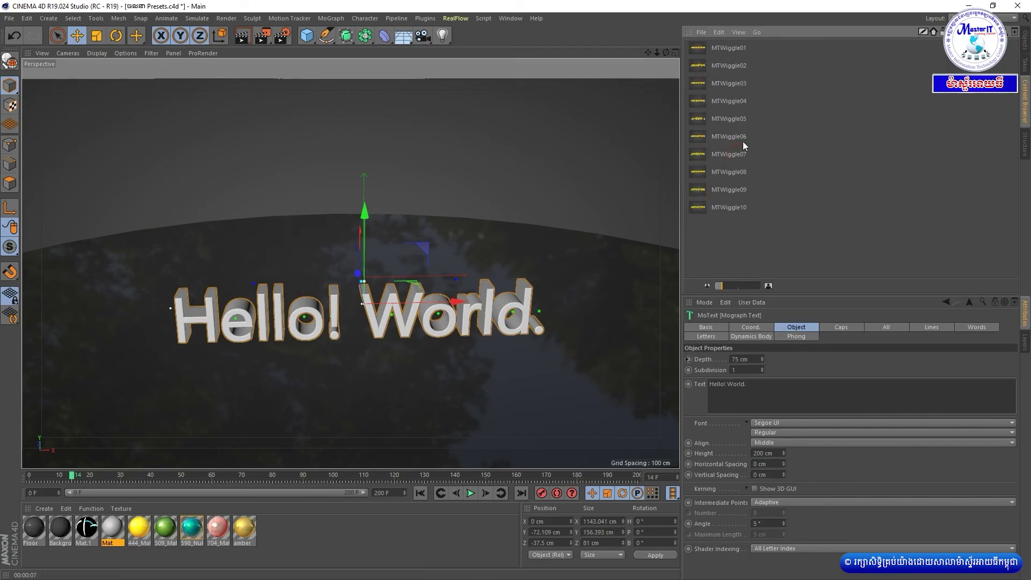
key("BackSpace")
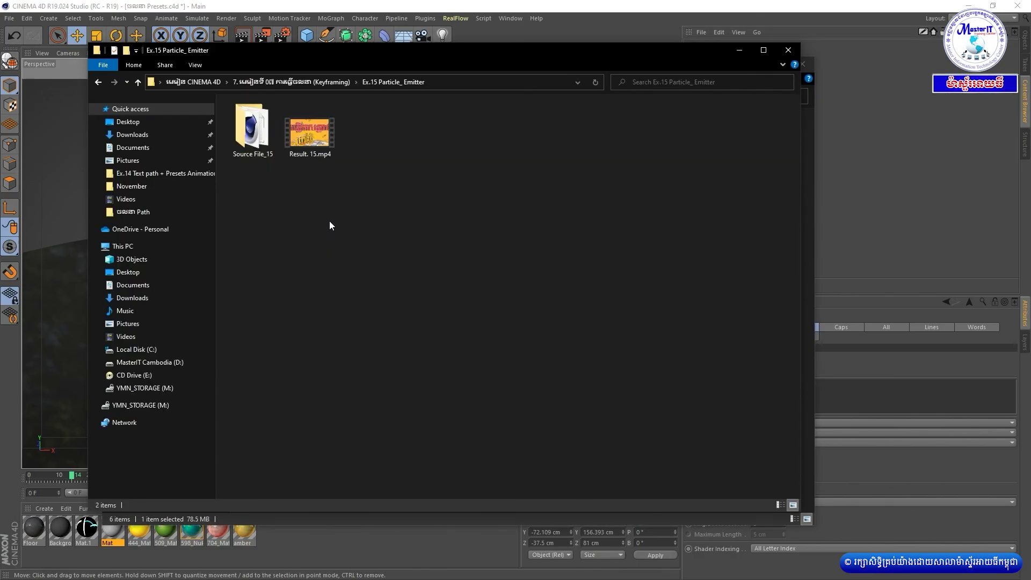
Play Result. 15.mp4 from the Ex.15 Particle_ Emitter folder
double_click(302, 145)
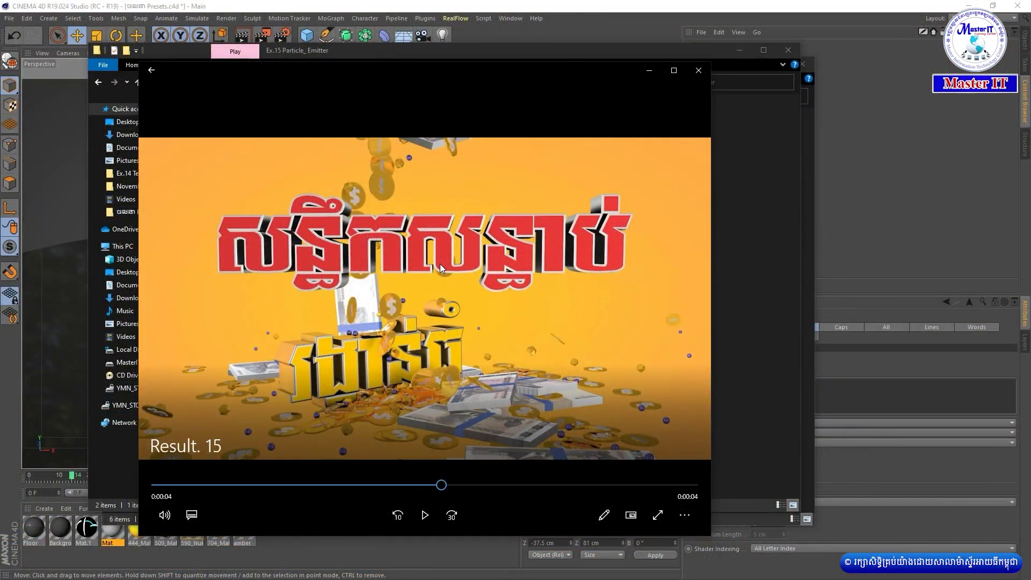
Scrub forward through Result. 15 to the red Khmer title above the coins and banknotes
left_click_drag(344, 472, 432, 472)
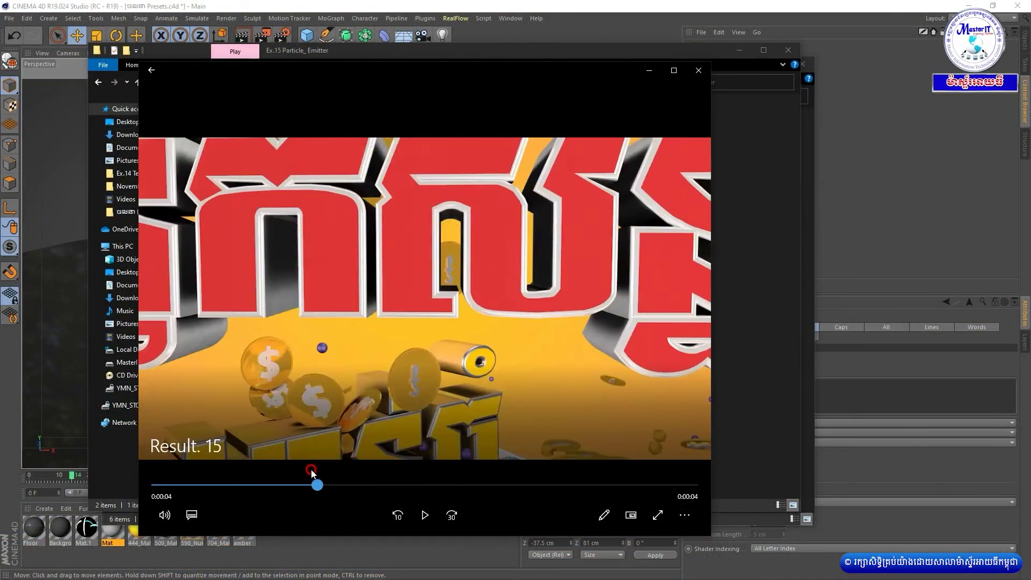
left_click_drag(458, 477, 471, 478)
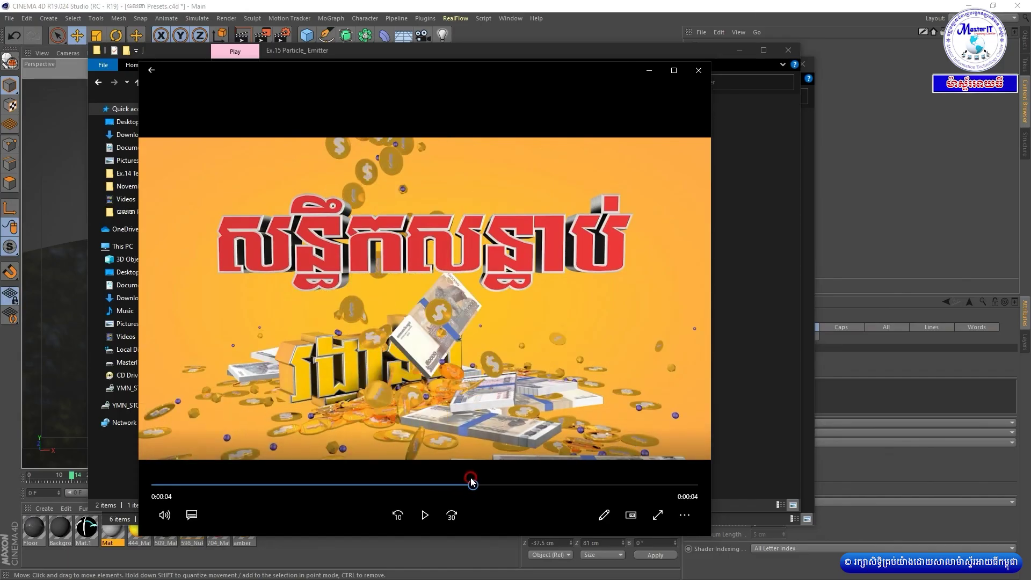